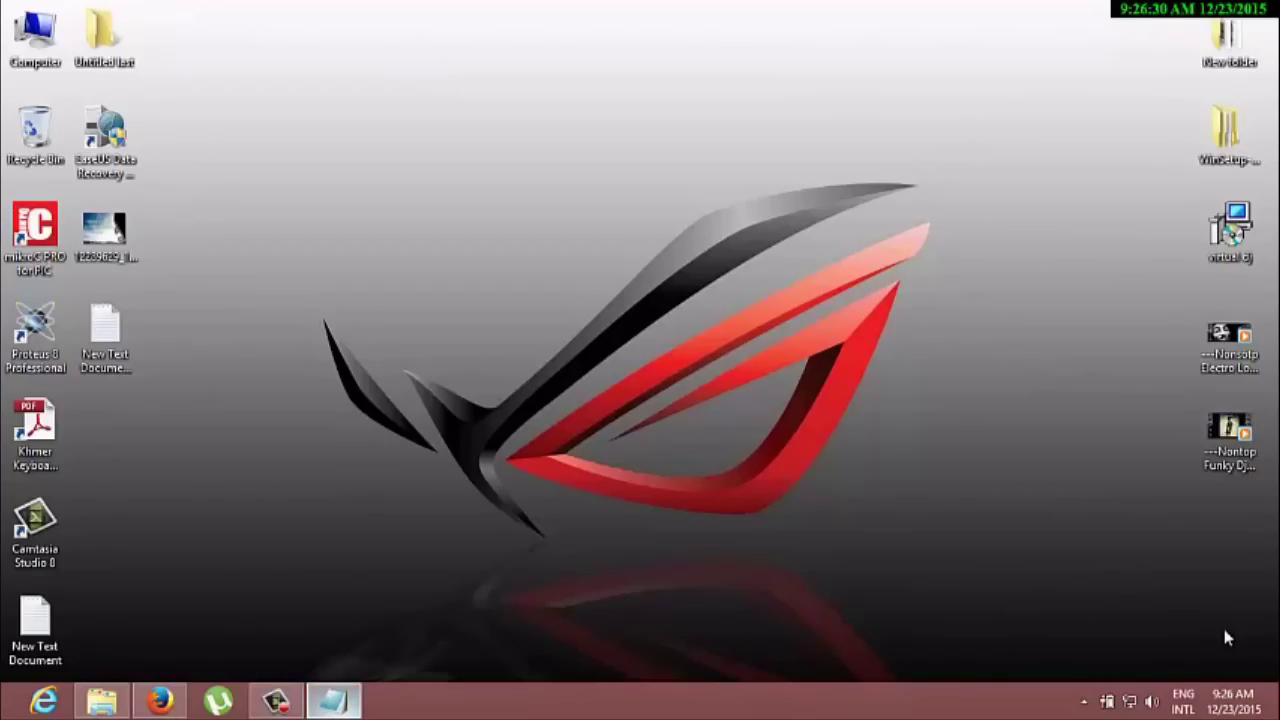
- Launch the virtual dj installer from the desktop and accept its license agreement
key(alt+Tab)
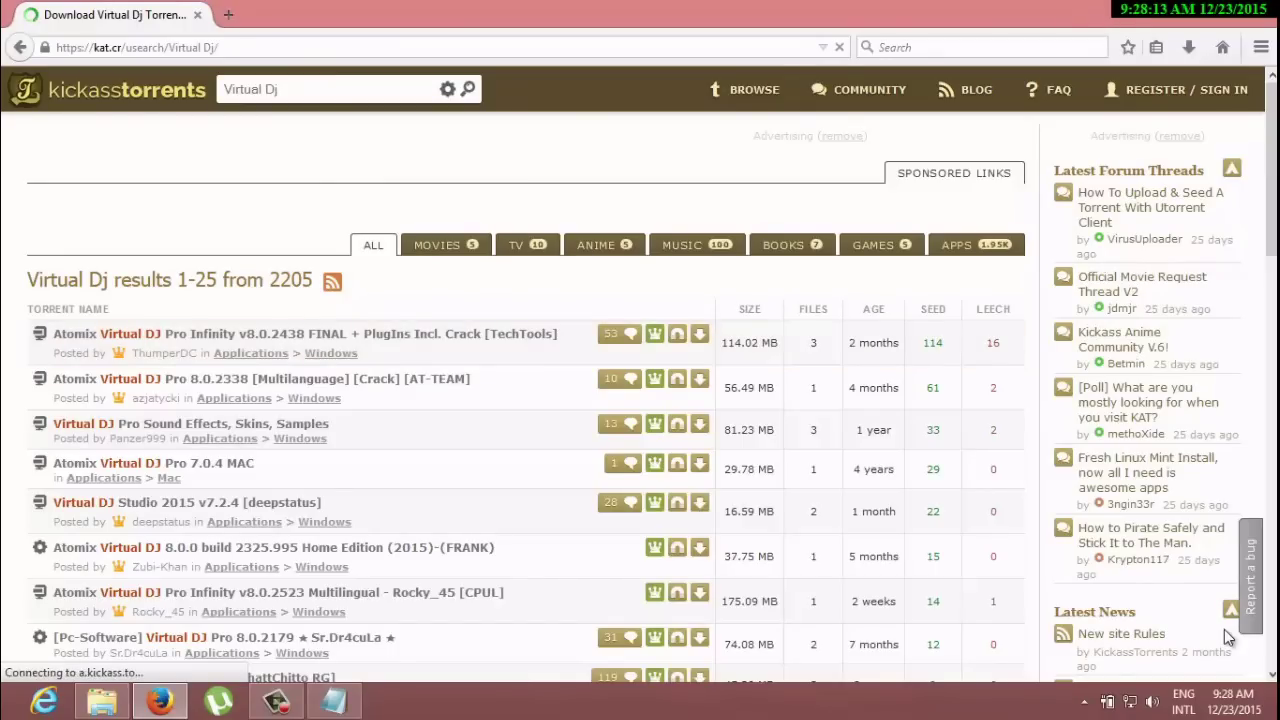
click(1197, 8)
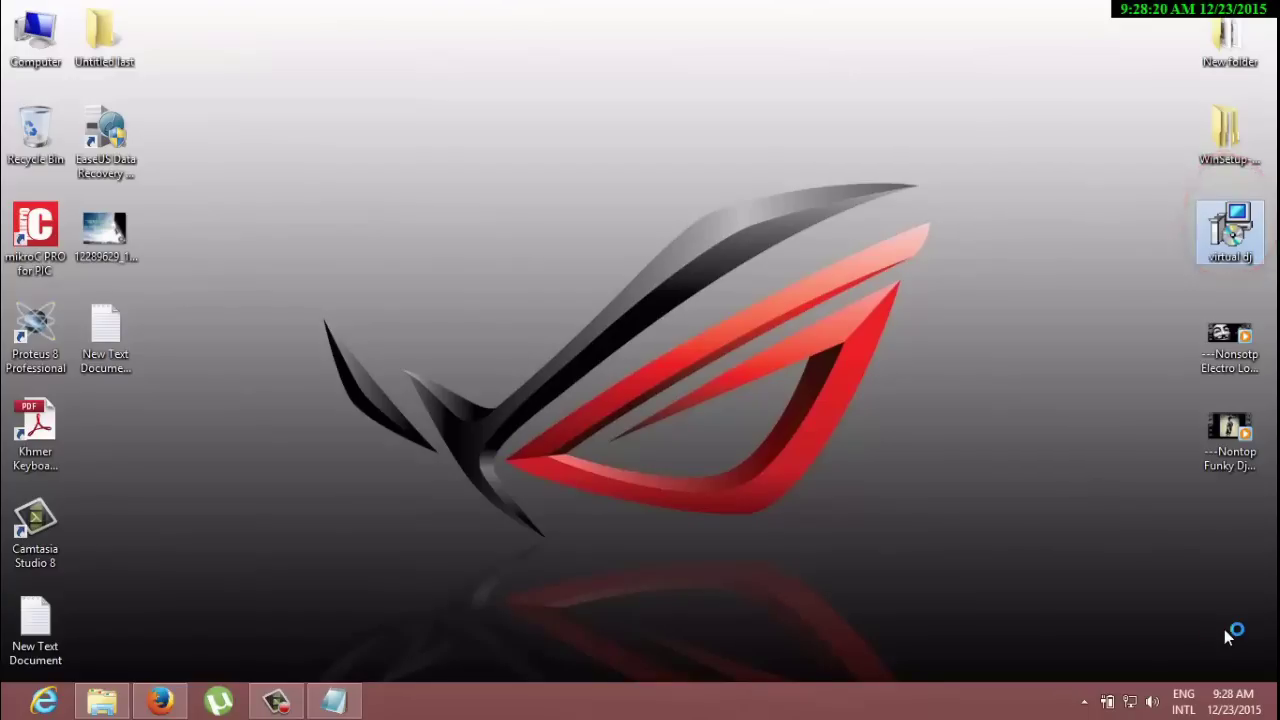
double_click(1230, 228)
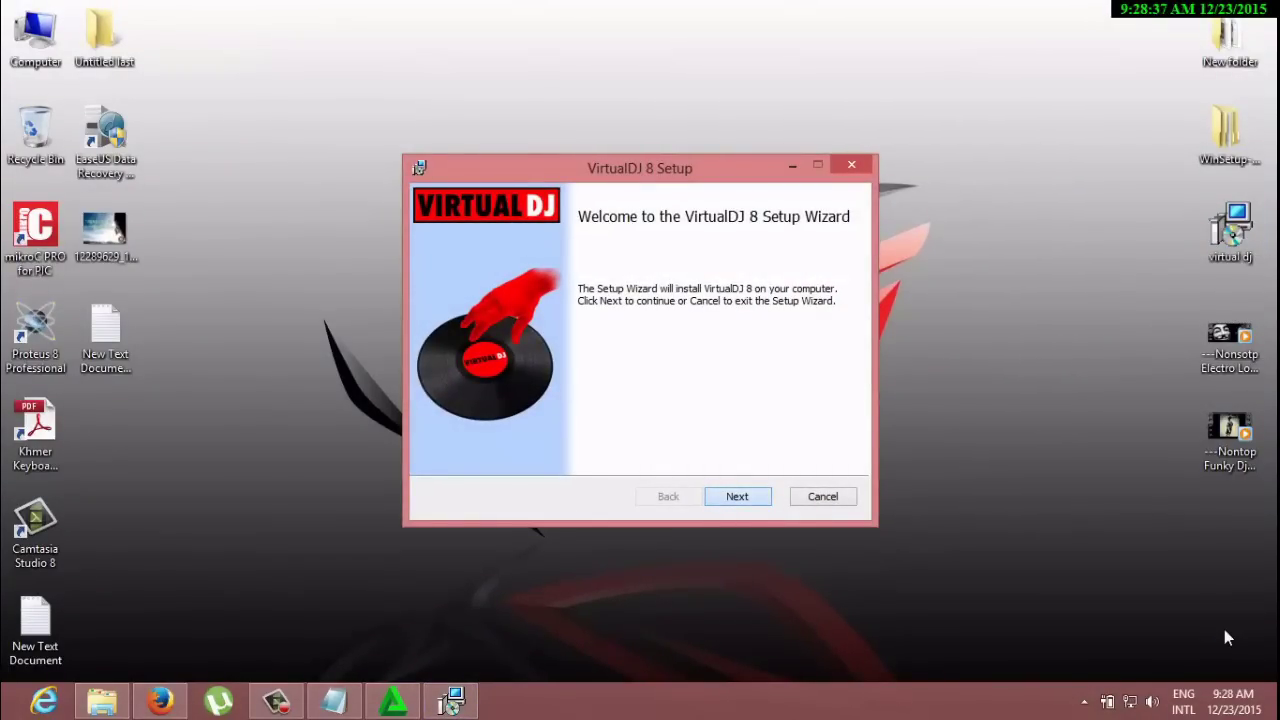
key(Return)
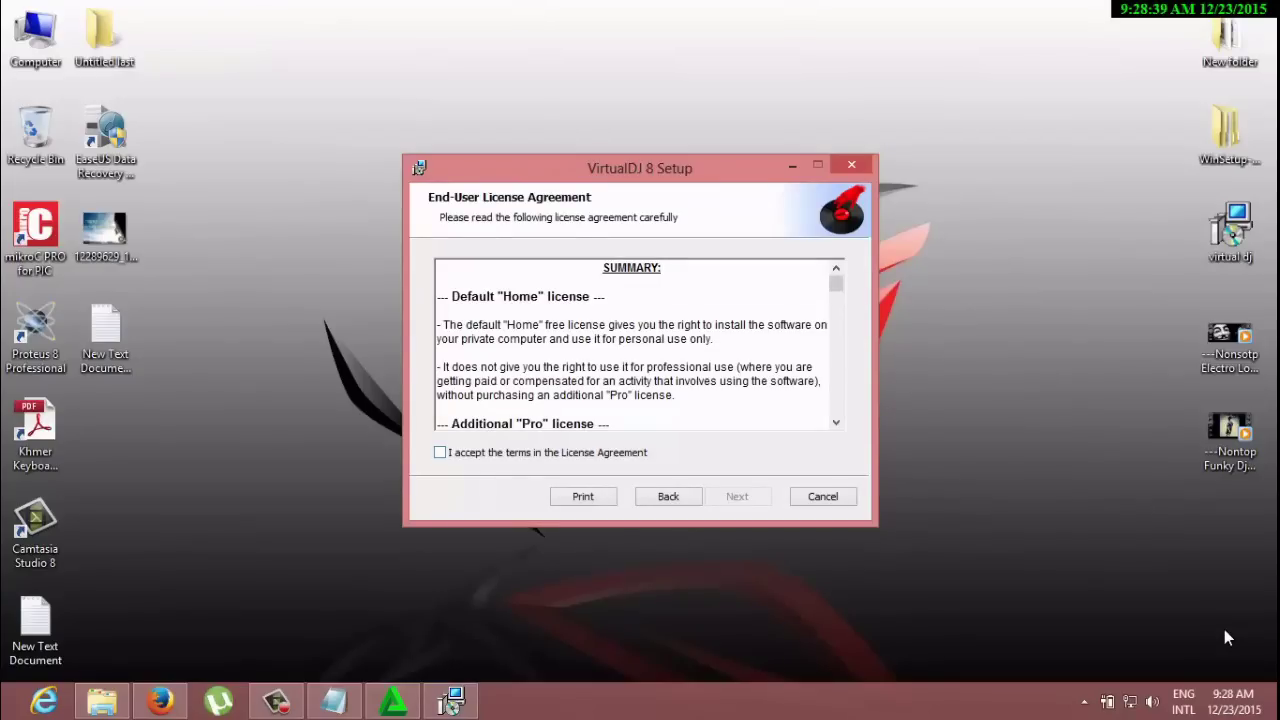
key(space)
key(Return)
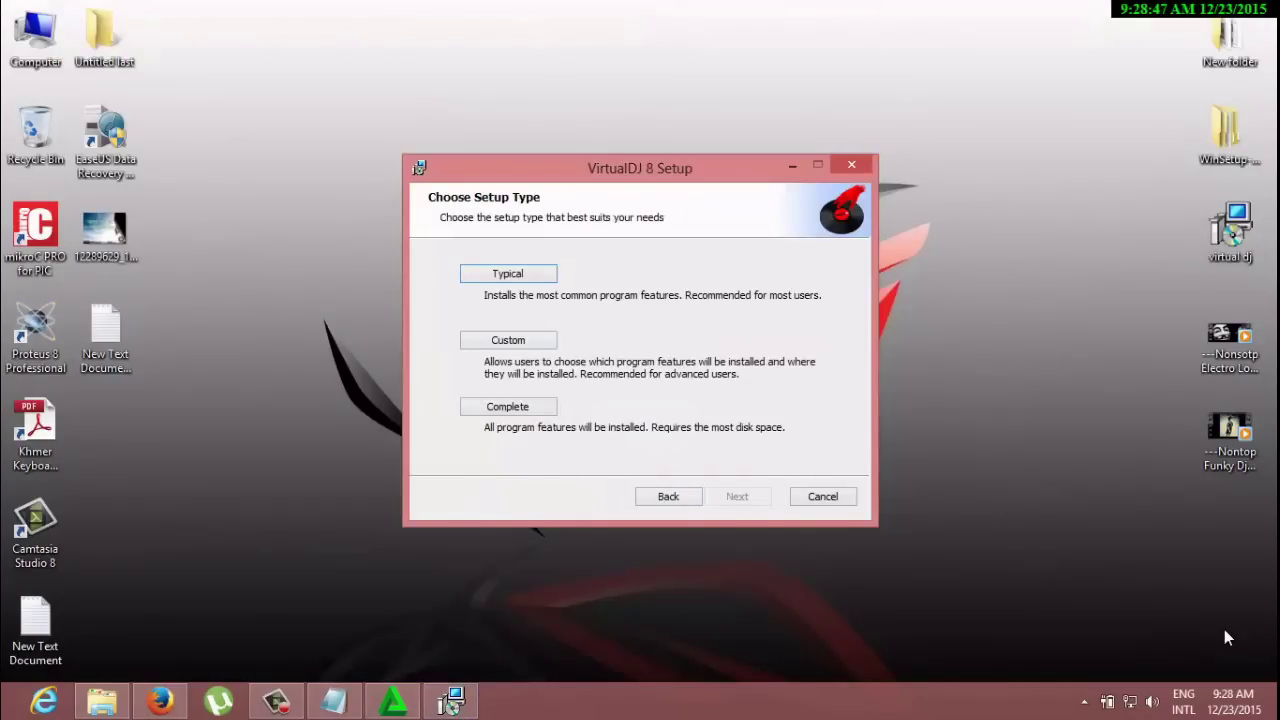
- Install VirtualDJ 8 with the Custom setup type, keeping the default features and location, and finish the wizard
key(Tab)
key(Return)
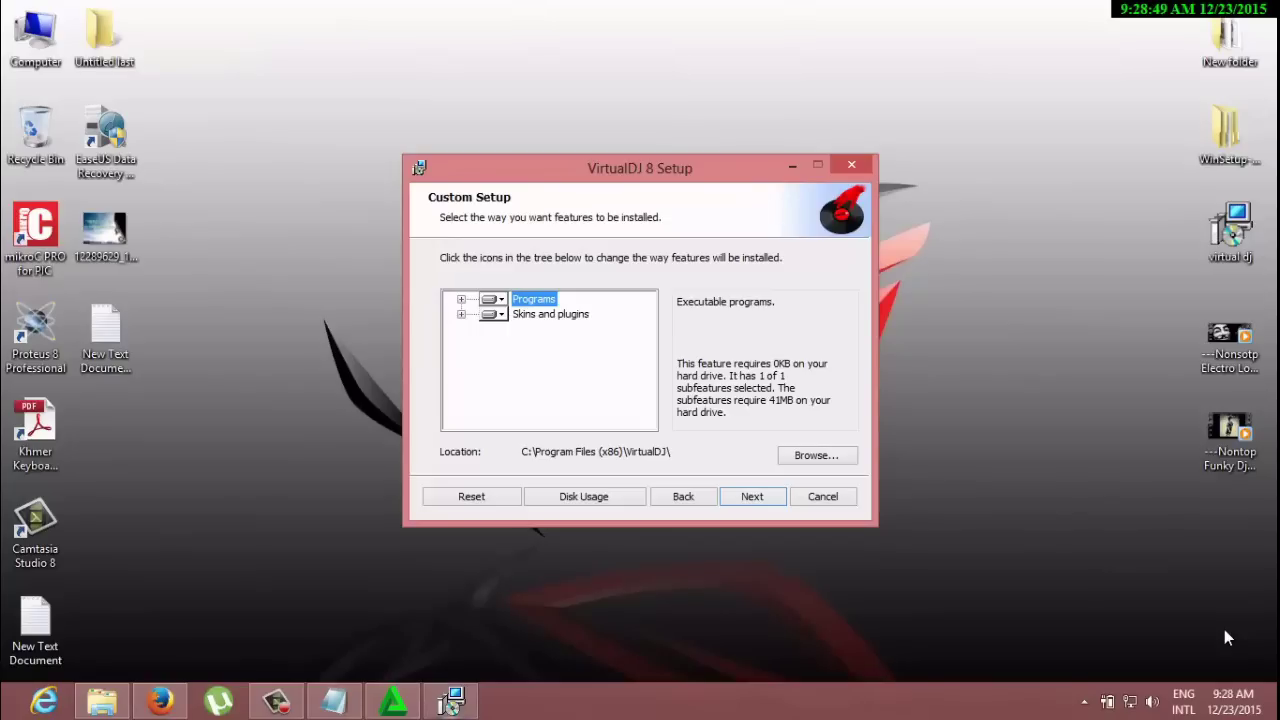
key(Return)
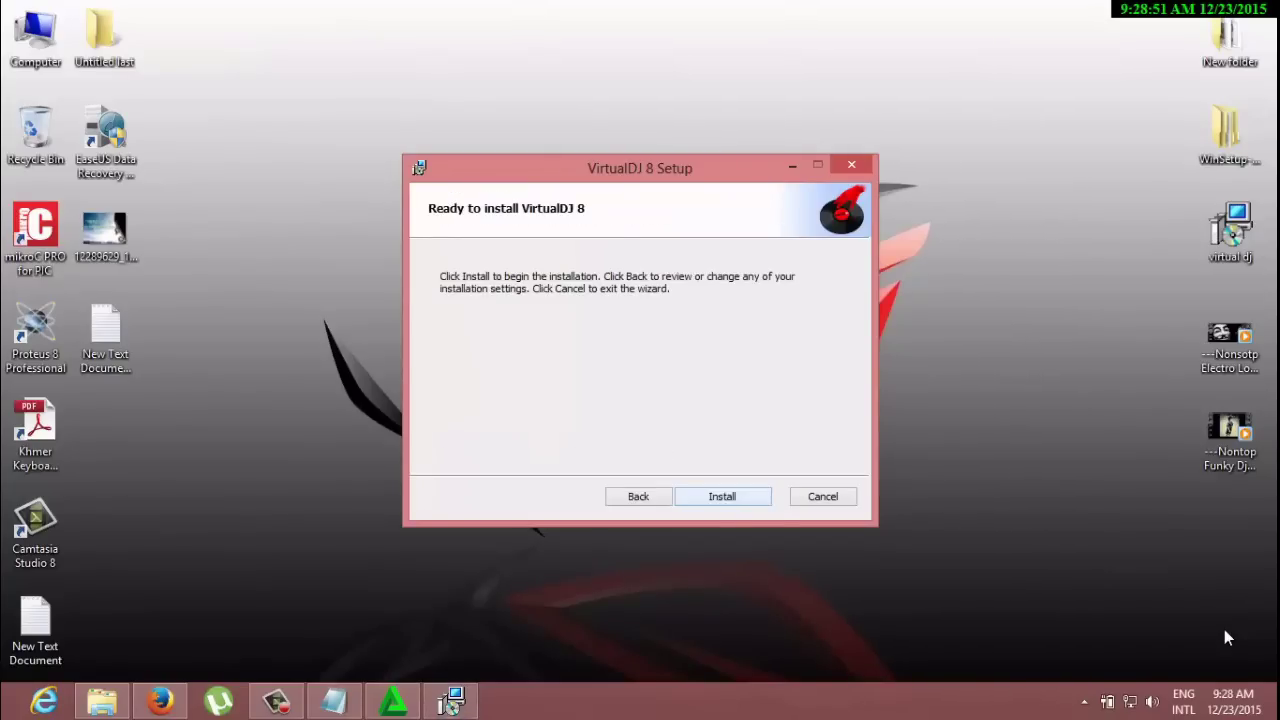
key(Return)
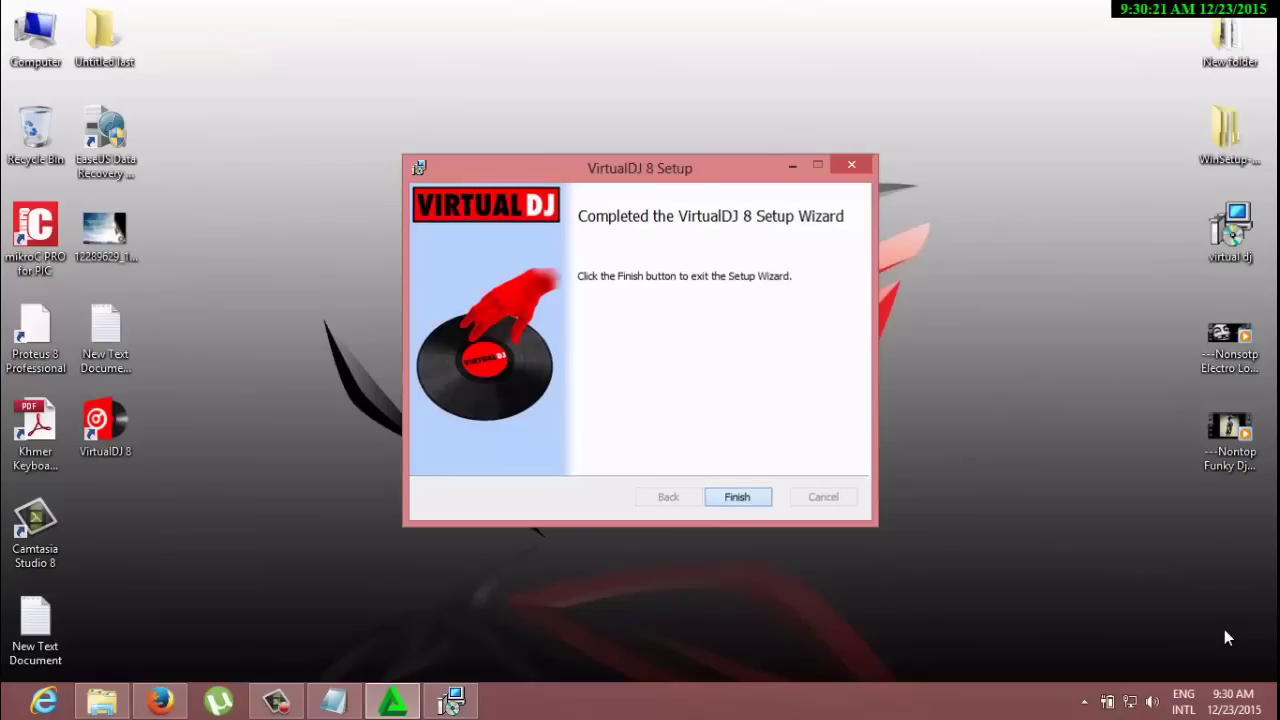
key(Return)
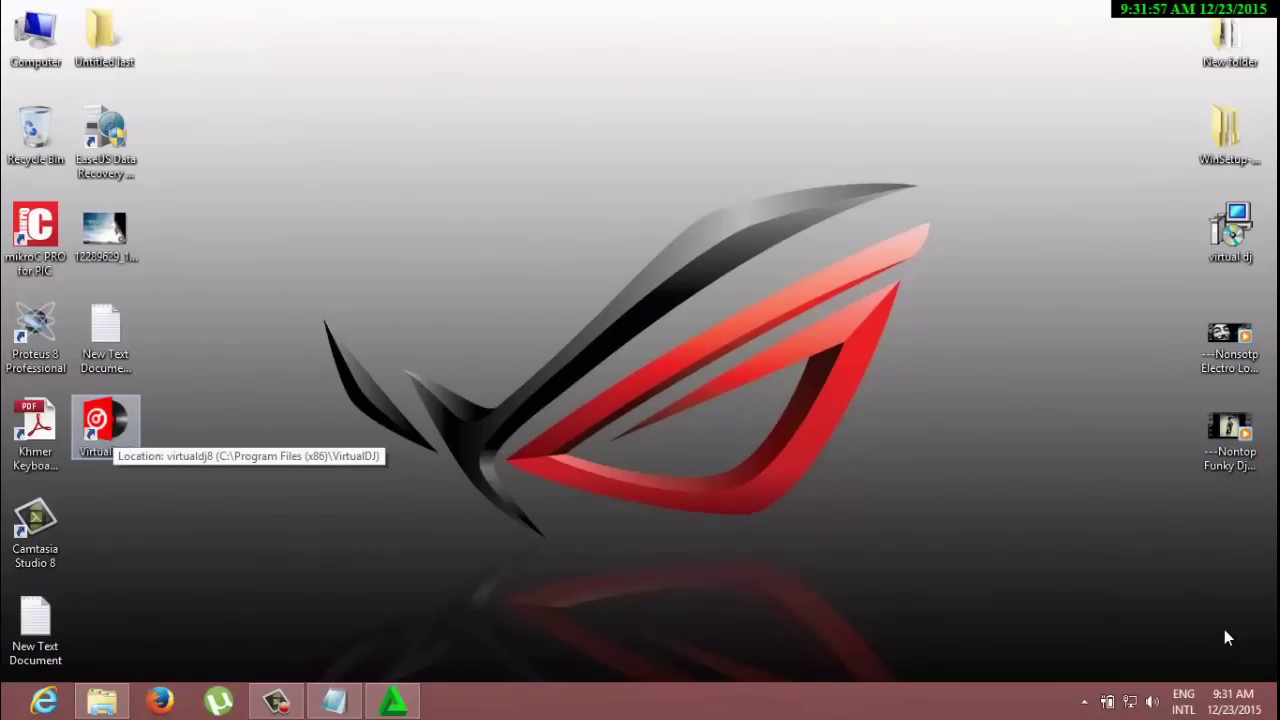
- Open VirtualDJ 8 from the desktop, skip the login and expand the Desktop folder in the browser
key(Return)
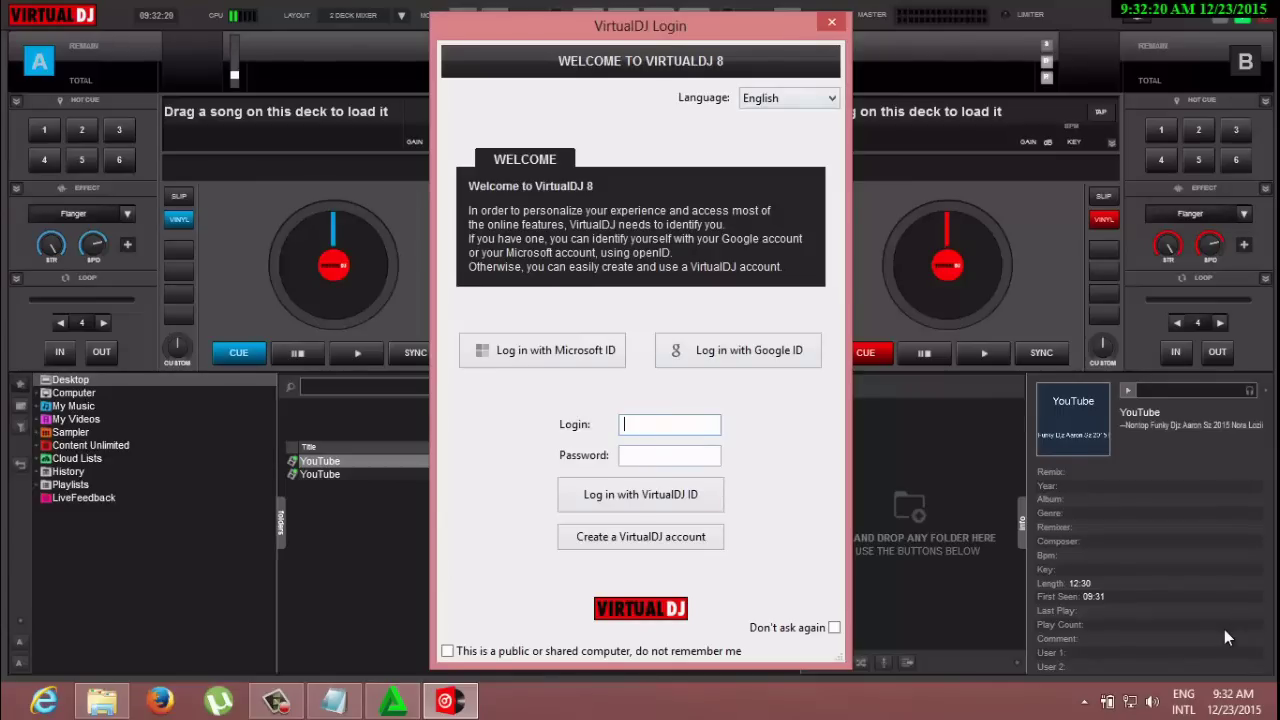
key(alt+F4)
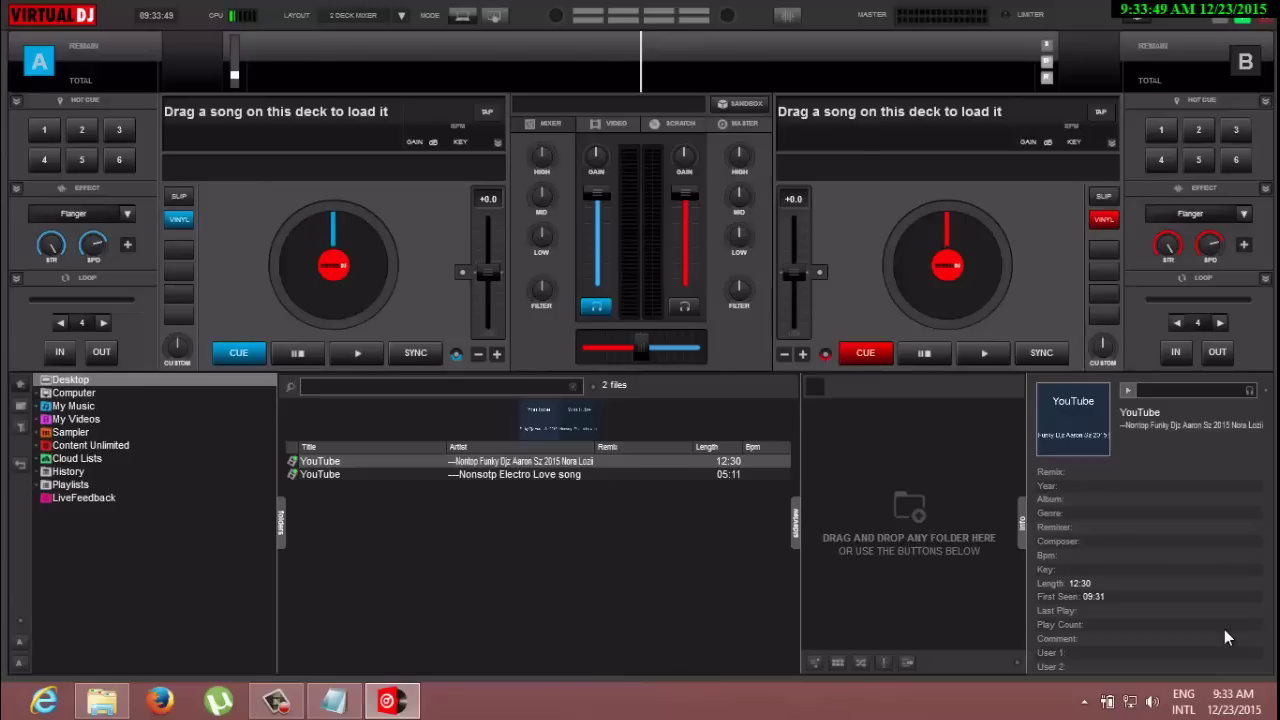
key(Right)
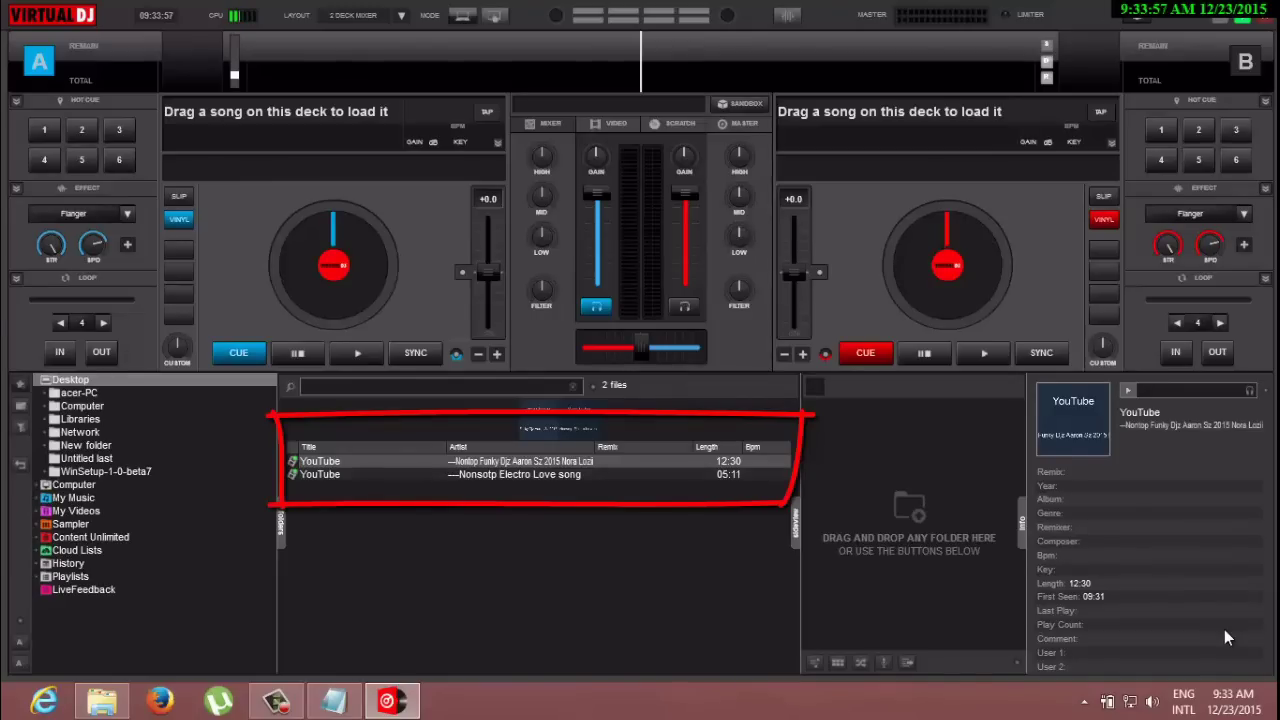
- Load the Nontop Funky Djz track onto deck A and the Nonsotp Electro Love song onto deck B, closing the video window
key(Tab)
key(Return)
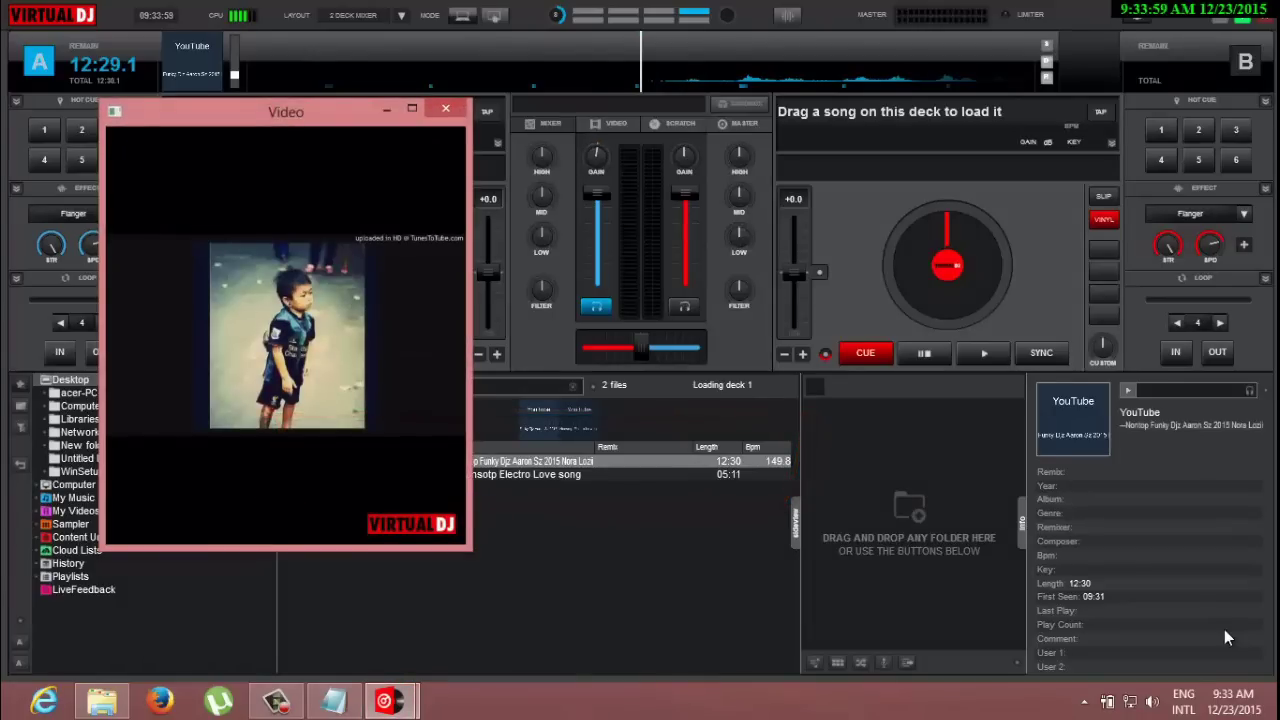
key(alt+F4)
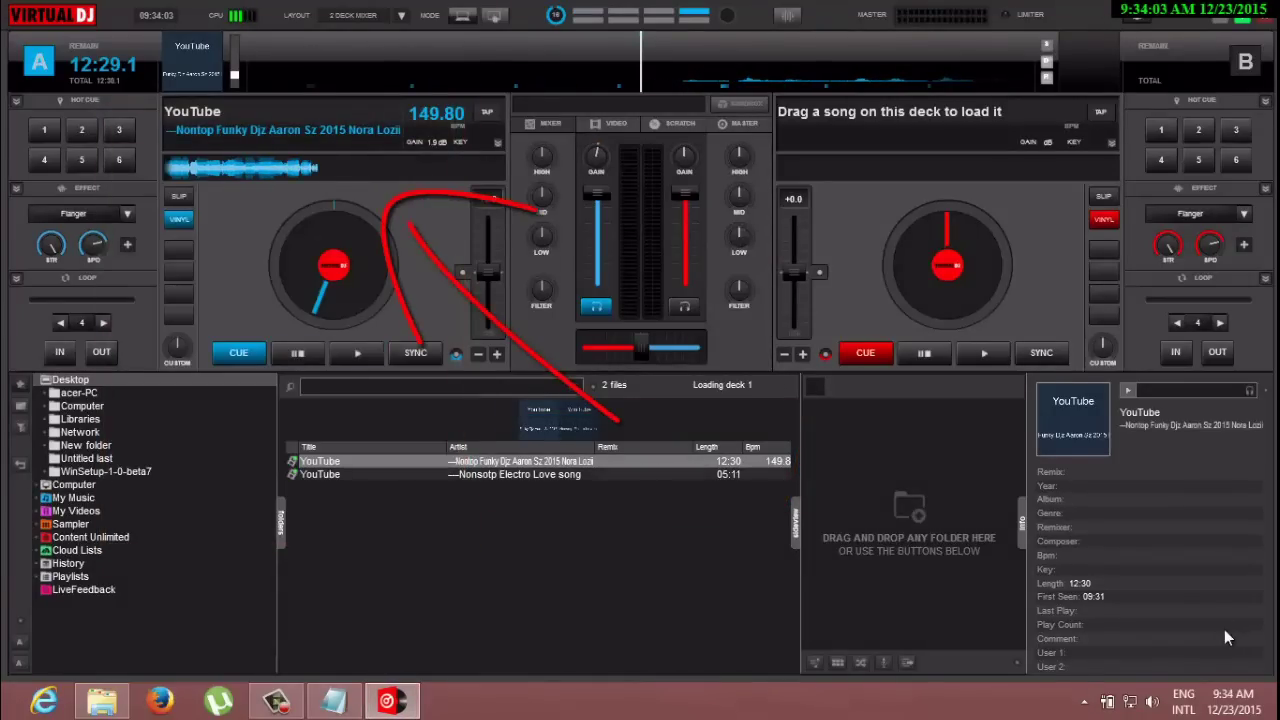
drag(515, 475, 975, 175)
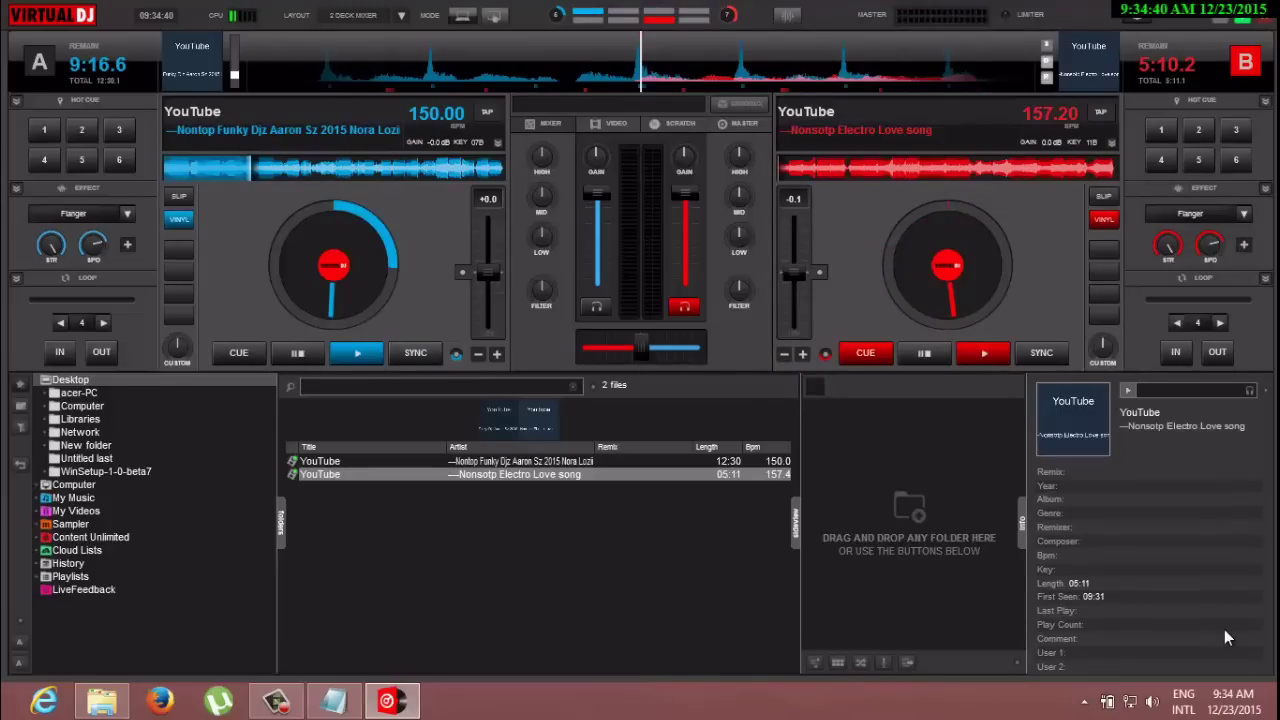
- Play the loaded tracks on the decks and stop their playback
key(space)
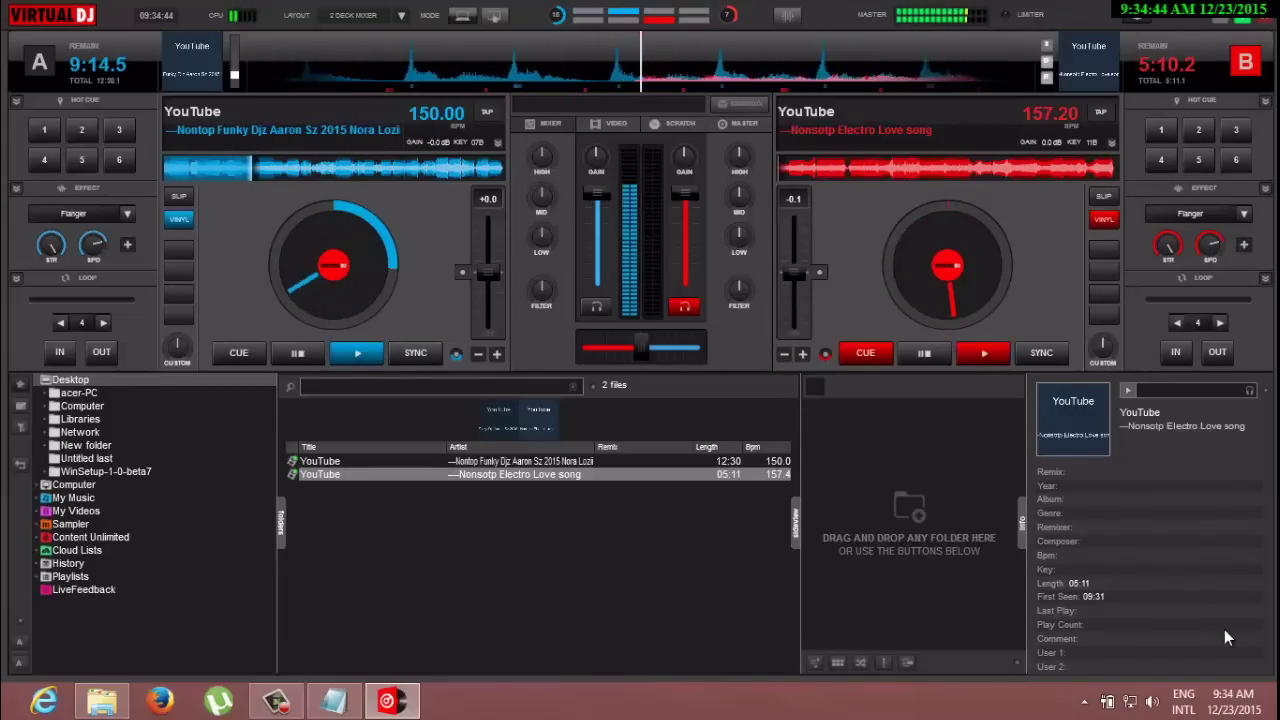
key(space)
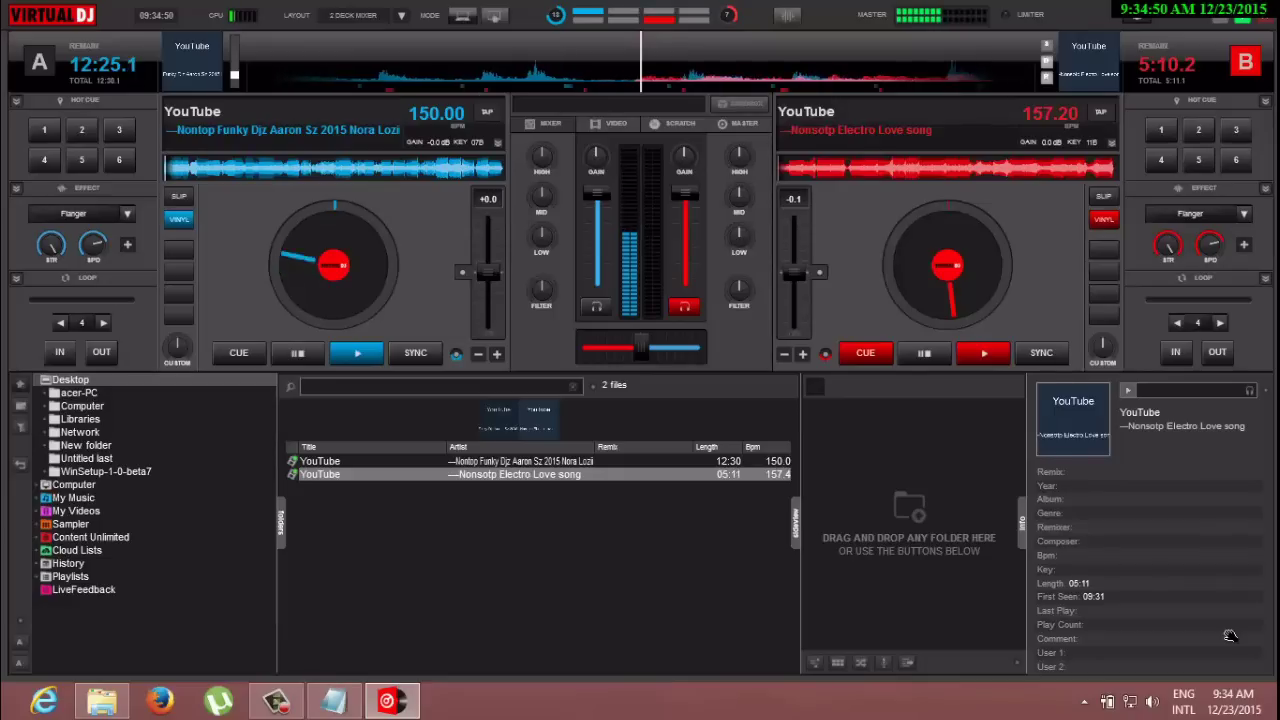
key(space)
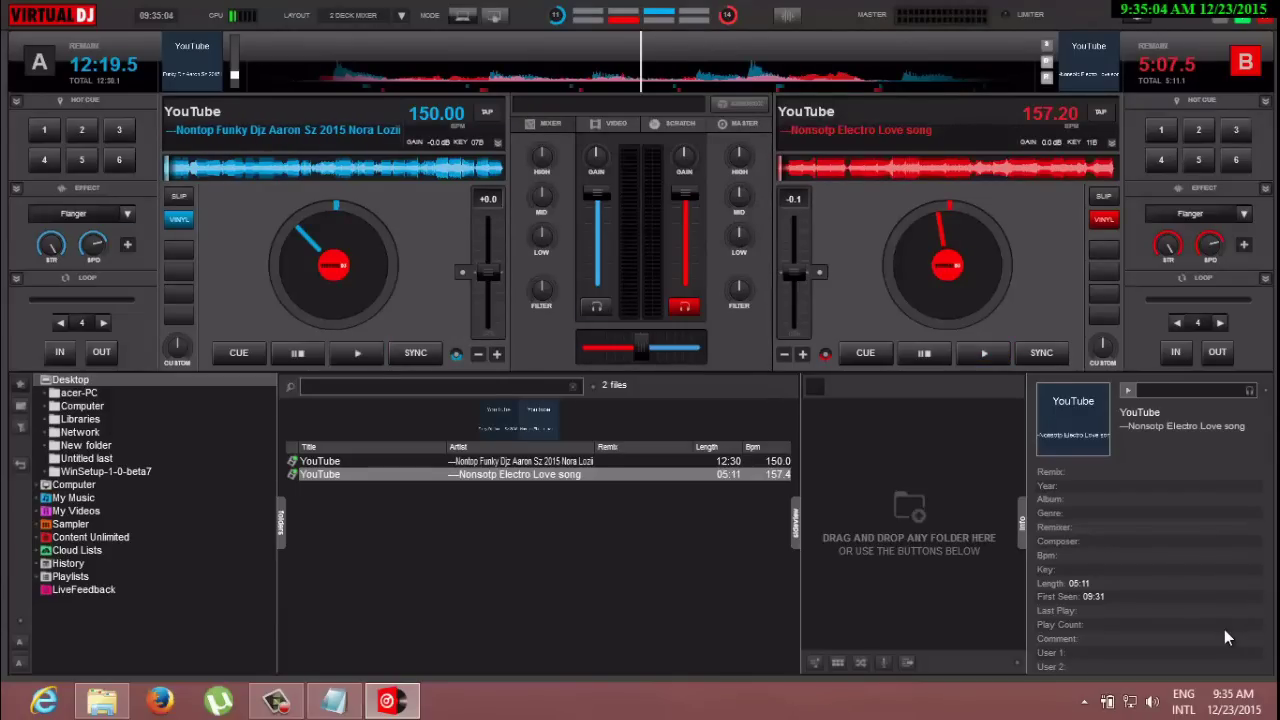
- Restart VirtualDJ 8, skip the login and shrink its window so the desktop files are reachable
key(alt+F4)
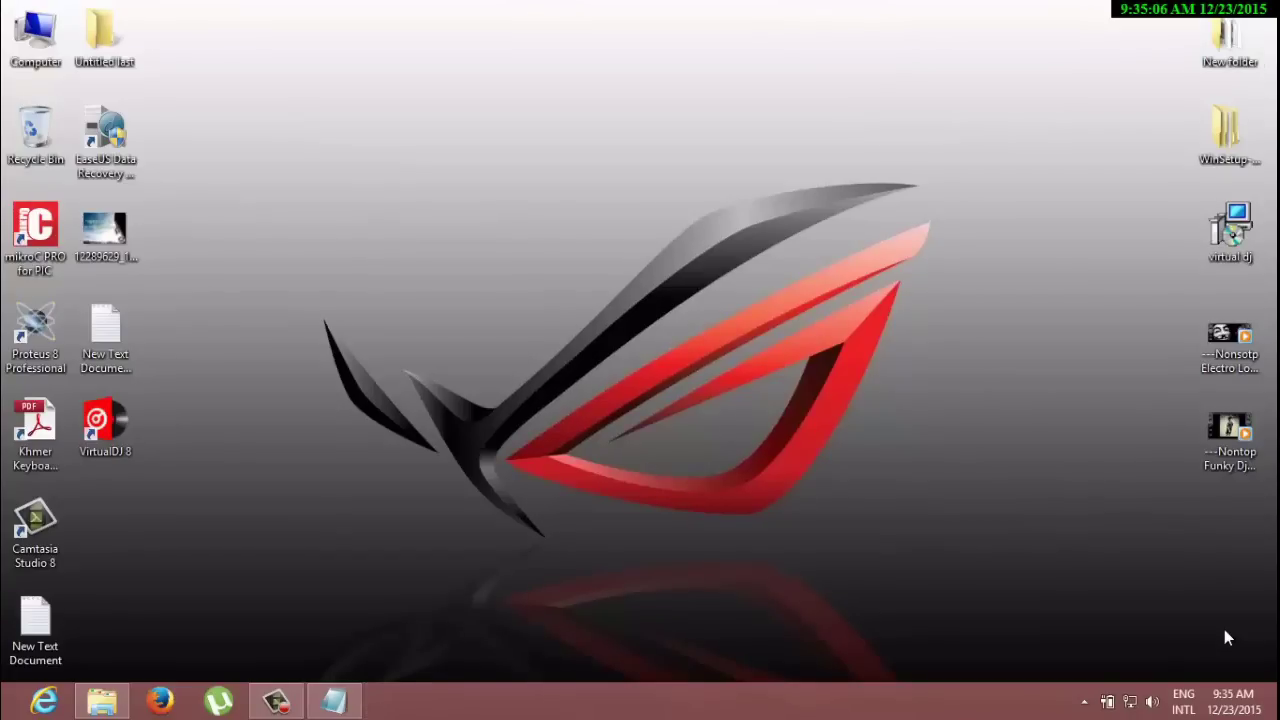
key(v)
key(Return)
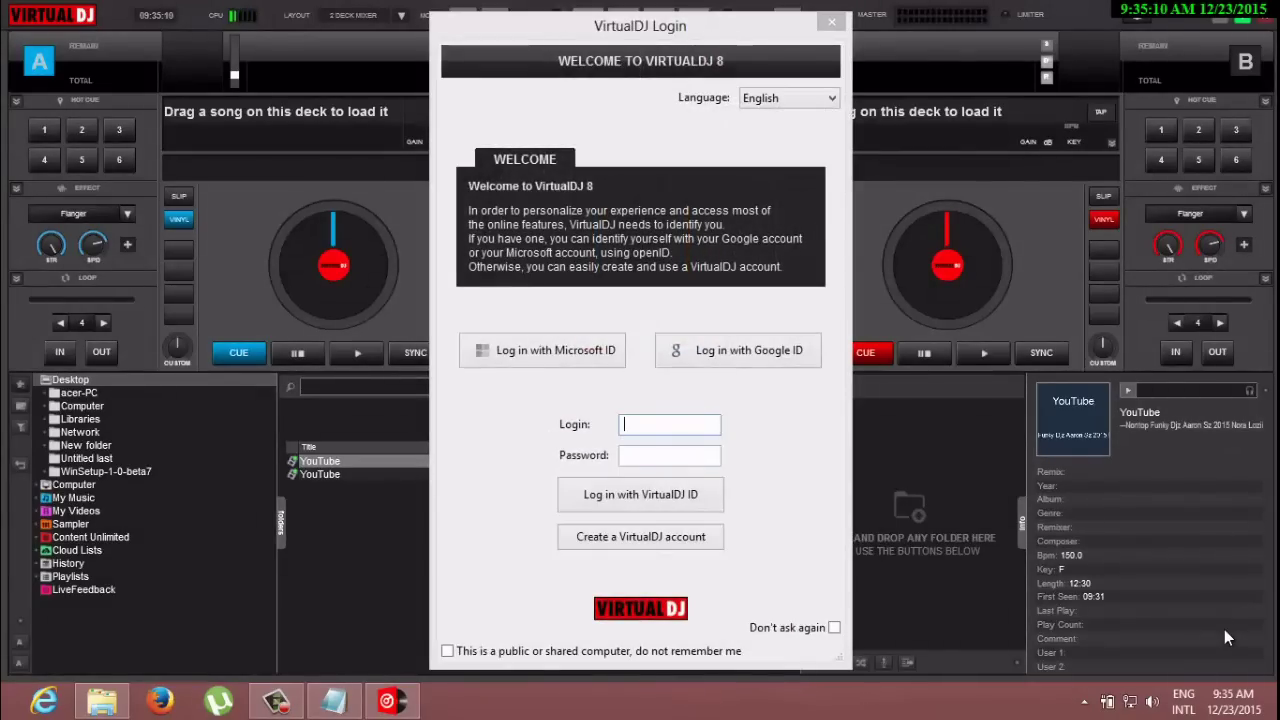
key(alt+F4)
key(alt+F4)
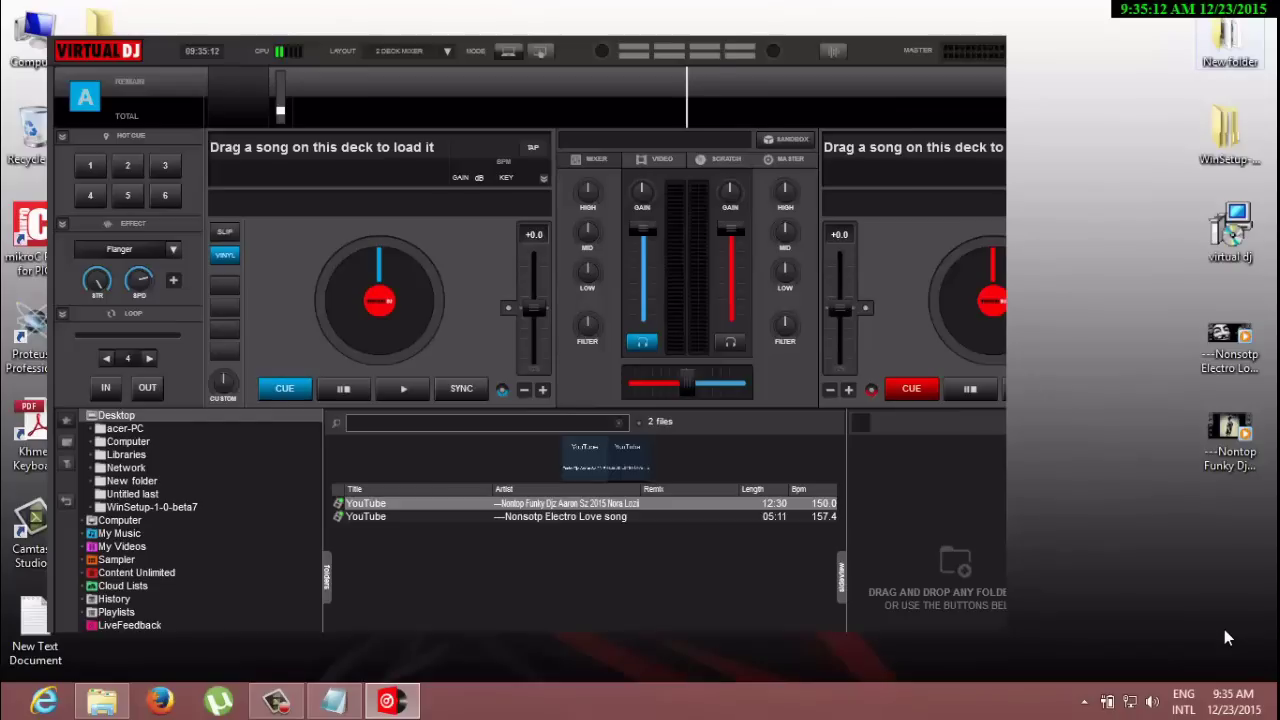
- Load the Nonsotp Electro Love file from the desktop onto deck B and the Nontop Funky Djz file onto deck A
drag(1228, 637, 1225, 632)
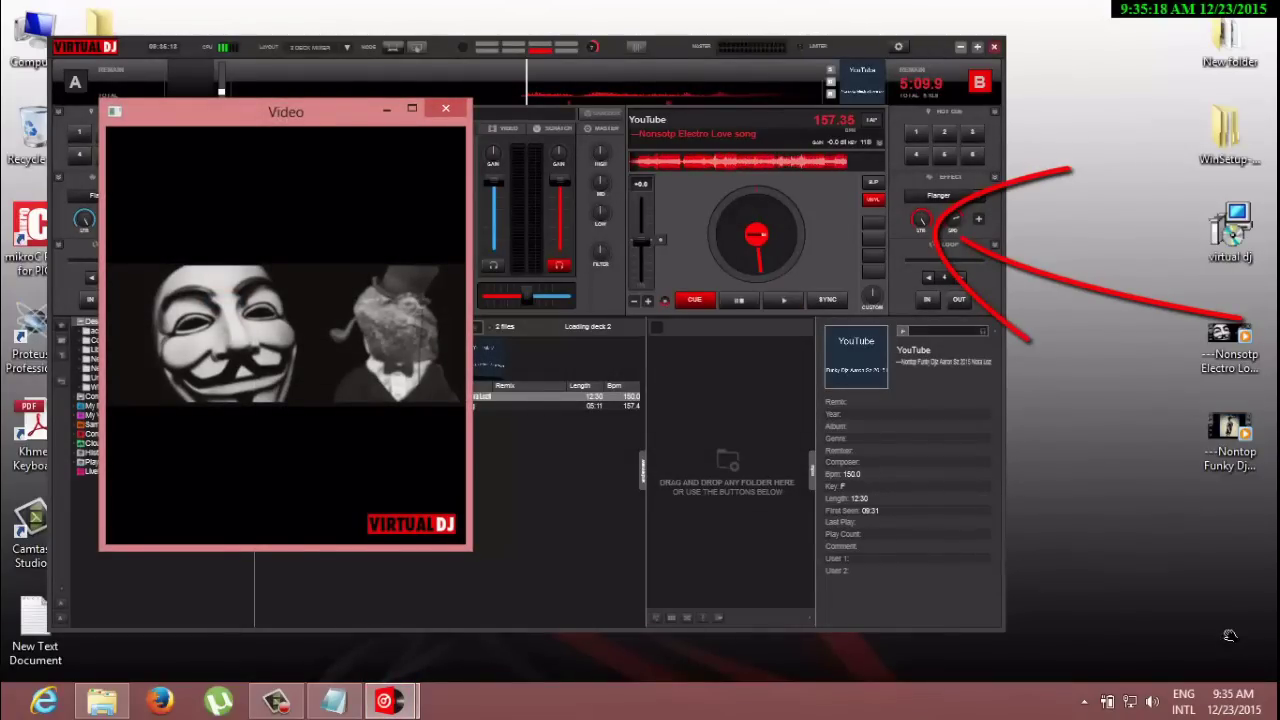
click(446, 108)
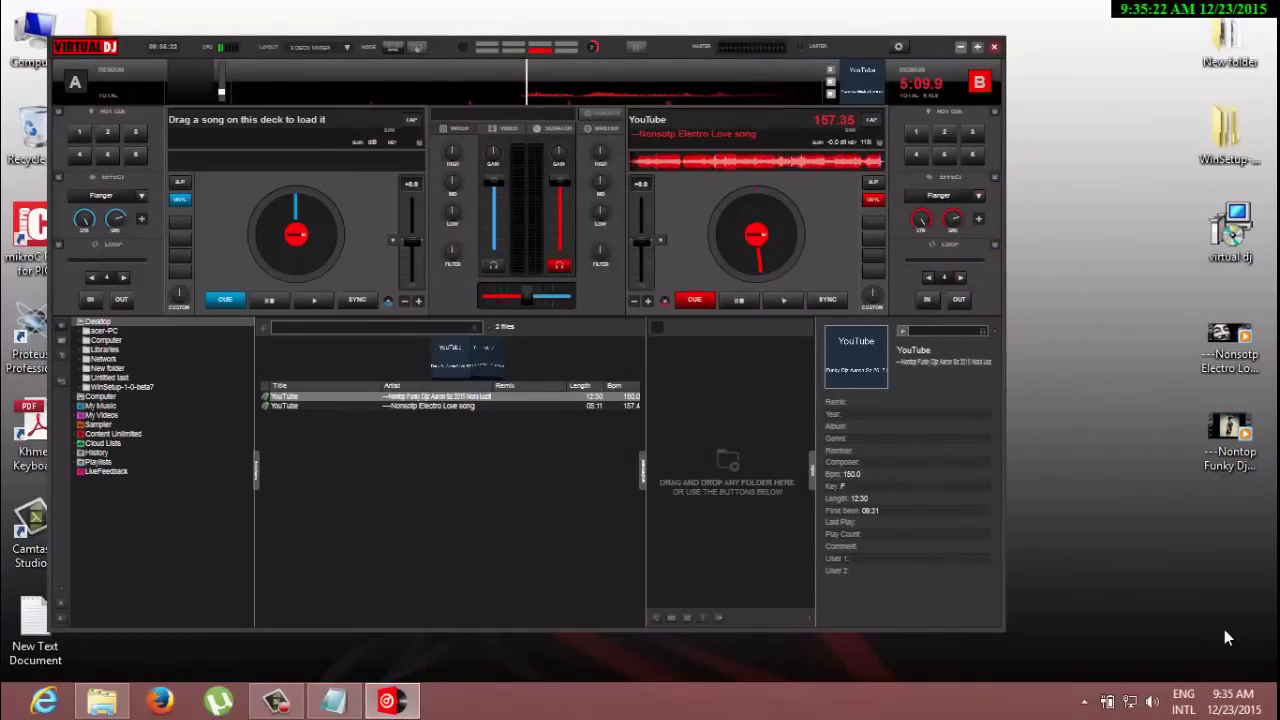
drag(1229, 437, 296, 234)
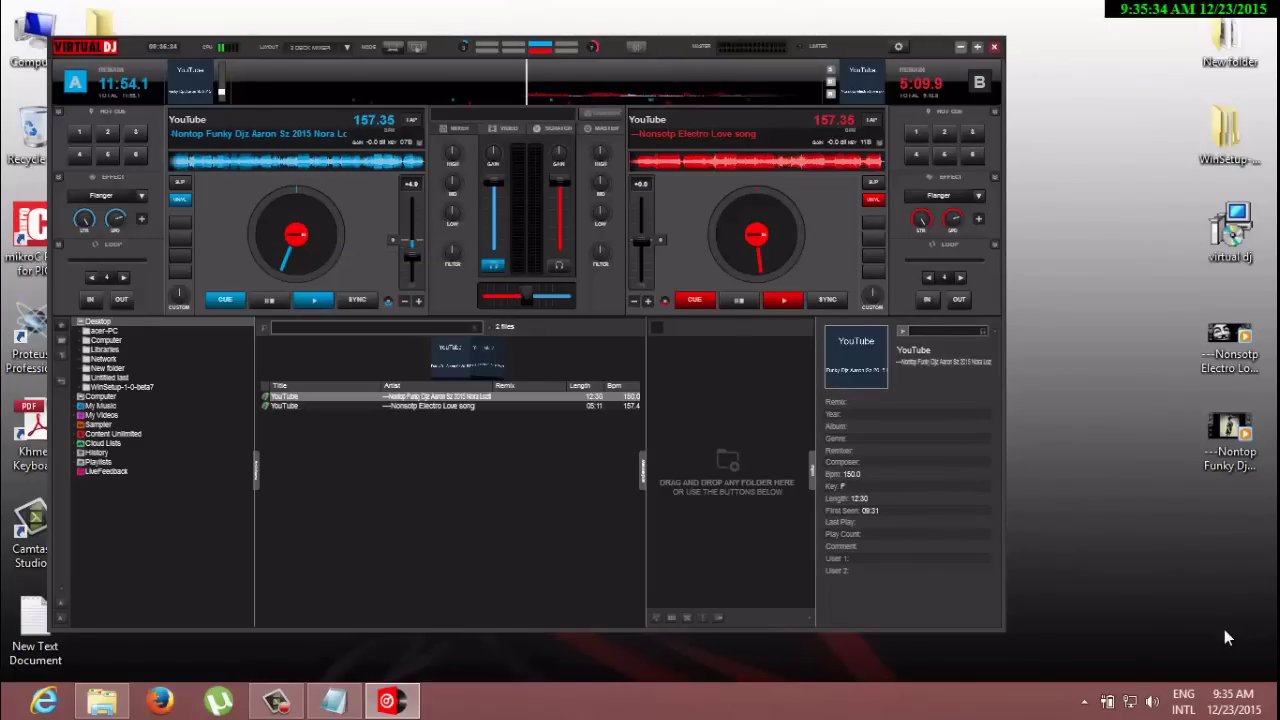
key(space)
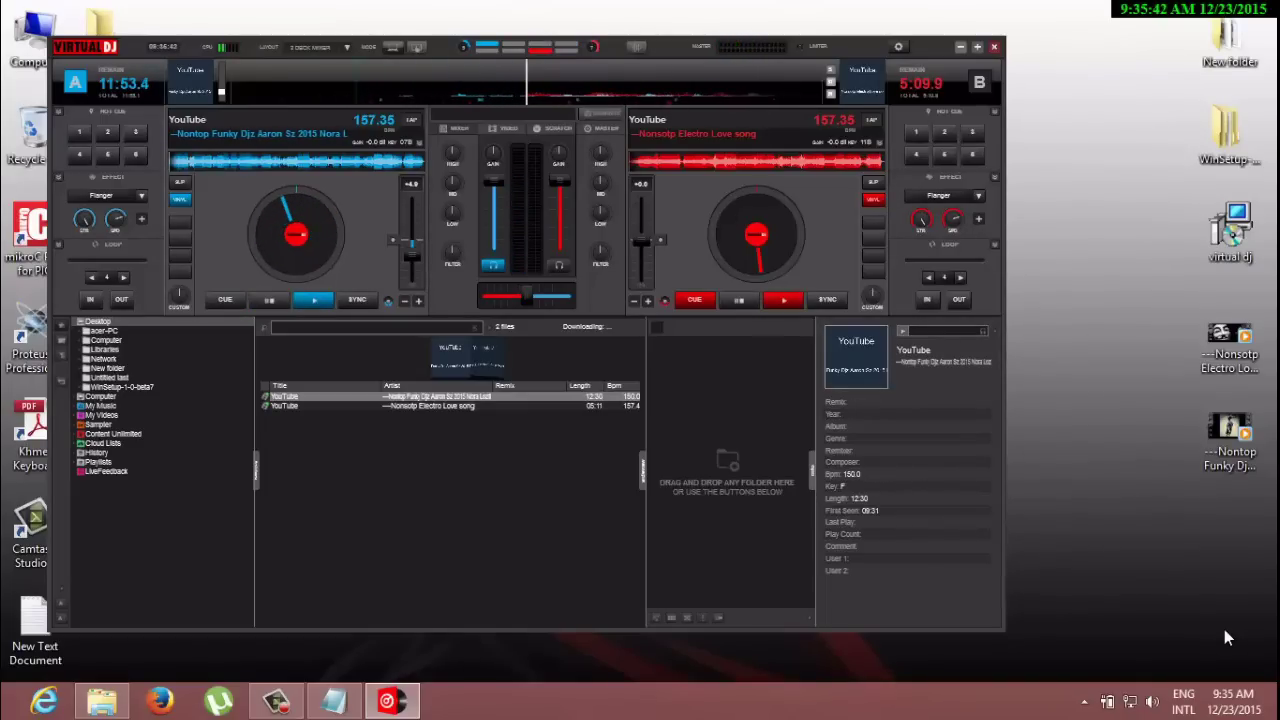
- Maximize the VirtualDJ window and open the Record page of its configuration
key(super+Up)
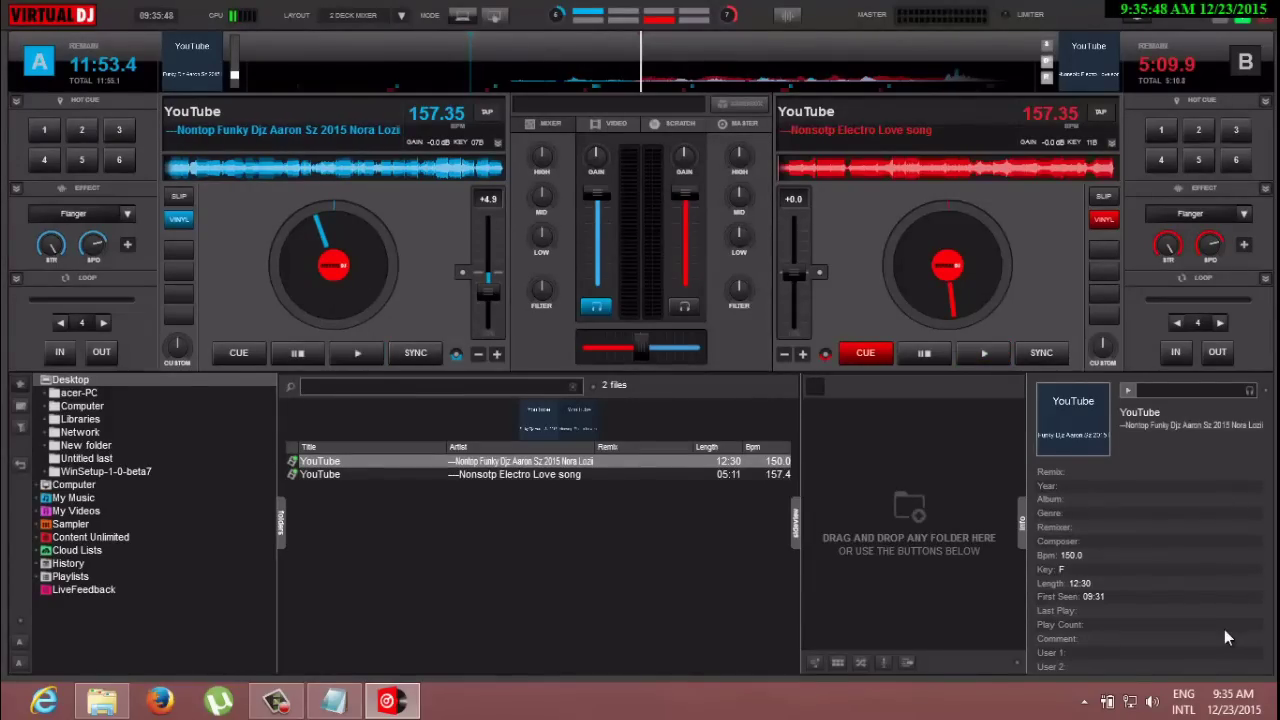
click(1137, 19)
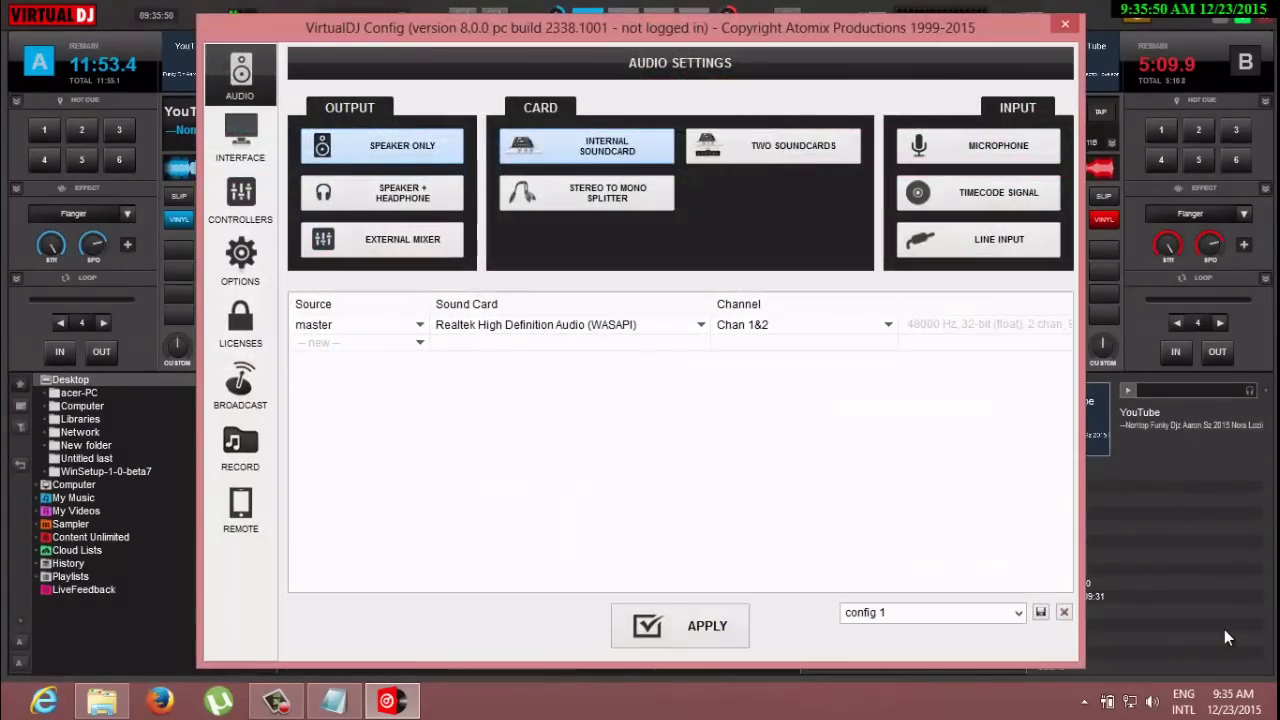
click(240, 447)
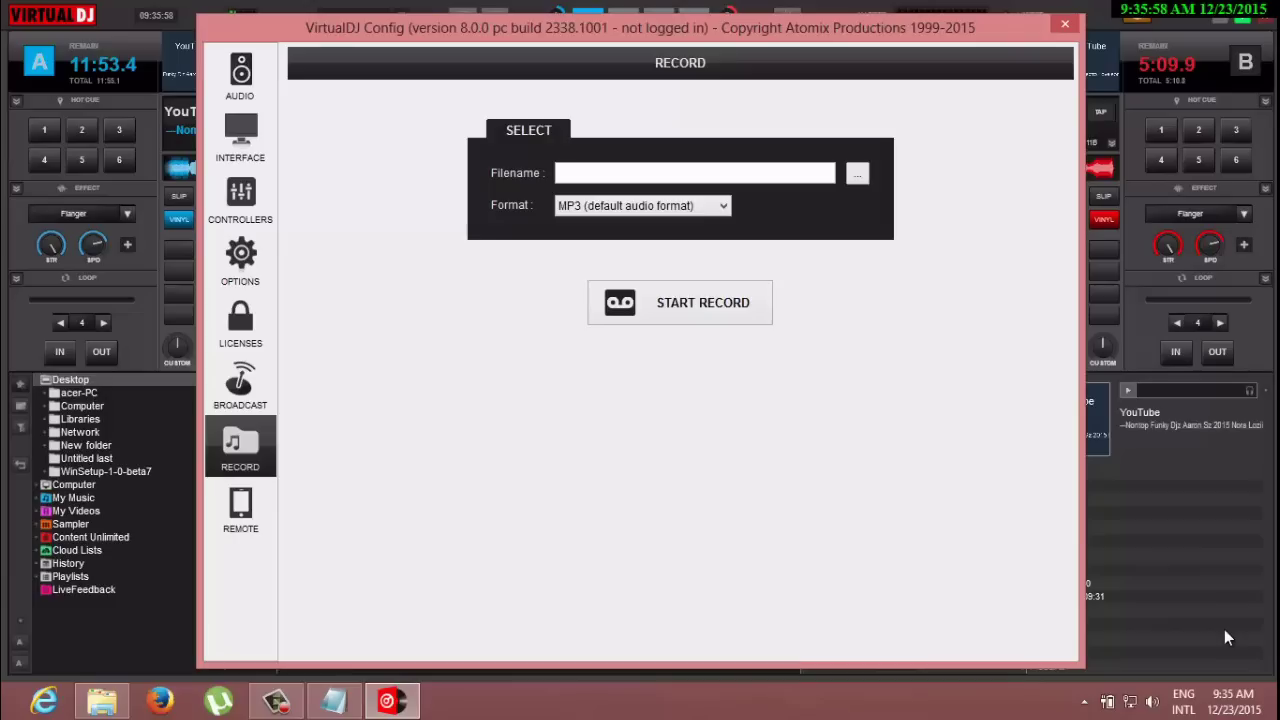
- Review the available recording formats and choose MP3 (default audio format)
click(642, 205)
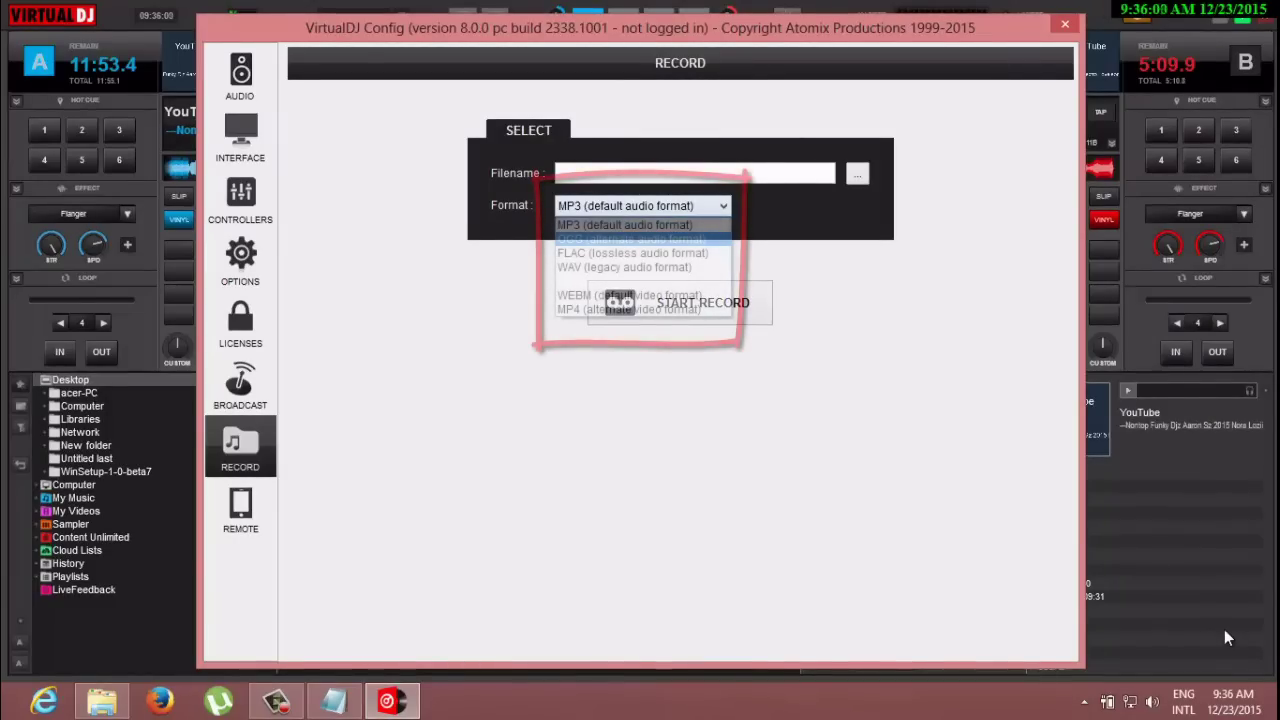
key(Down)
key(Down)
key(Down)
key(Down)
key(Down)
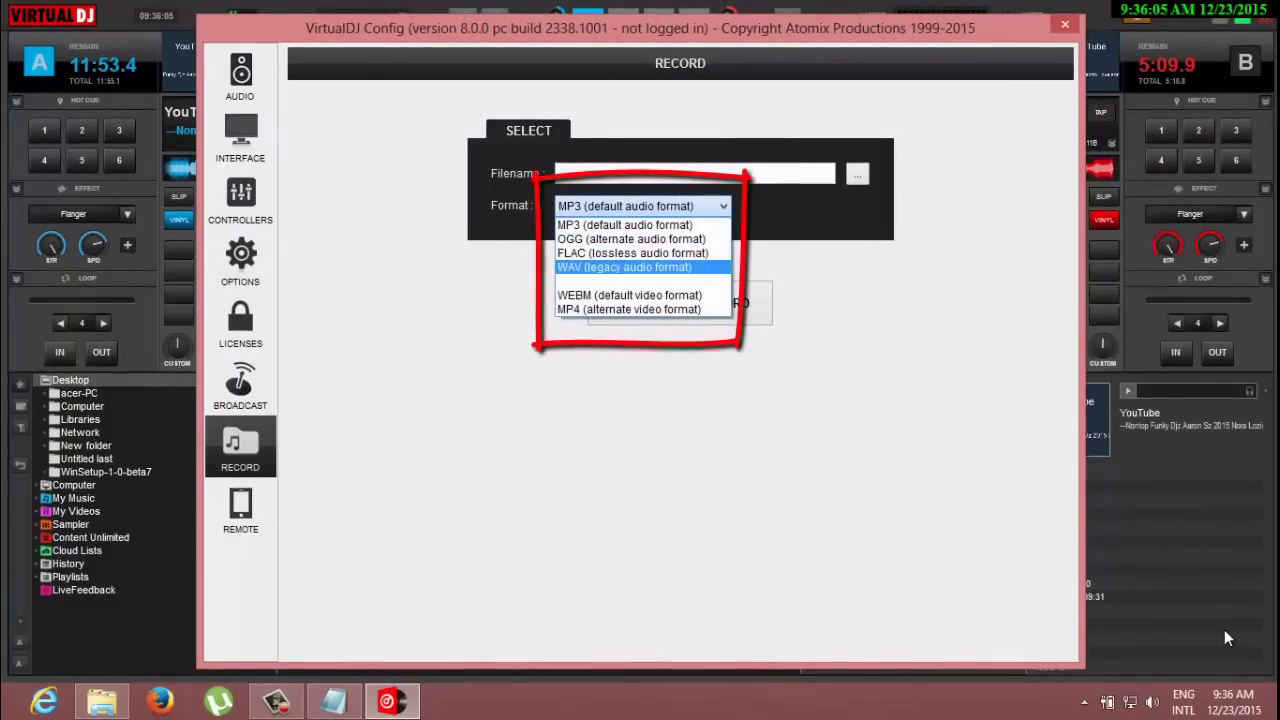
key(Up)
key(Up)
key(Up)
key(Up)
key(Up)
key(Return)
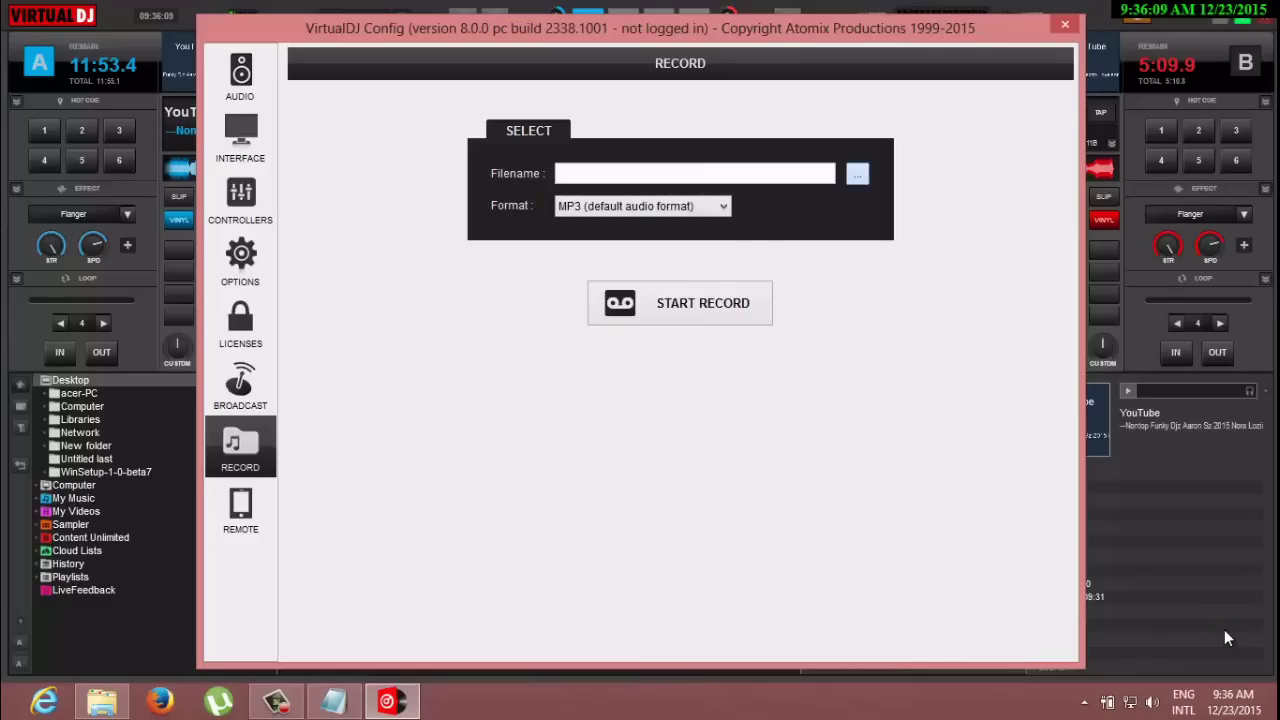
- Set the recording's output file to 1.mp3 on the Desktop
key(Return)
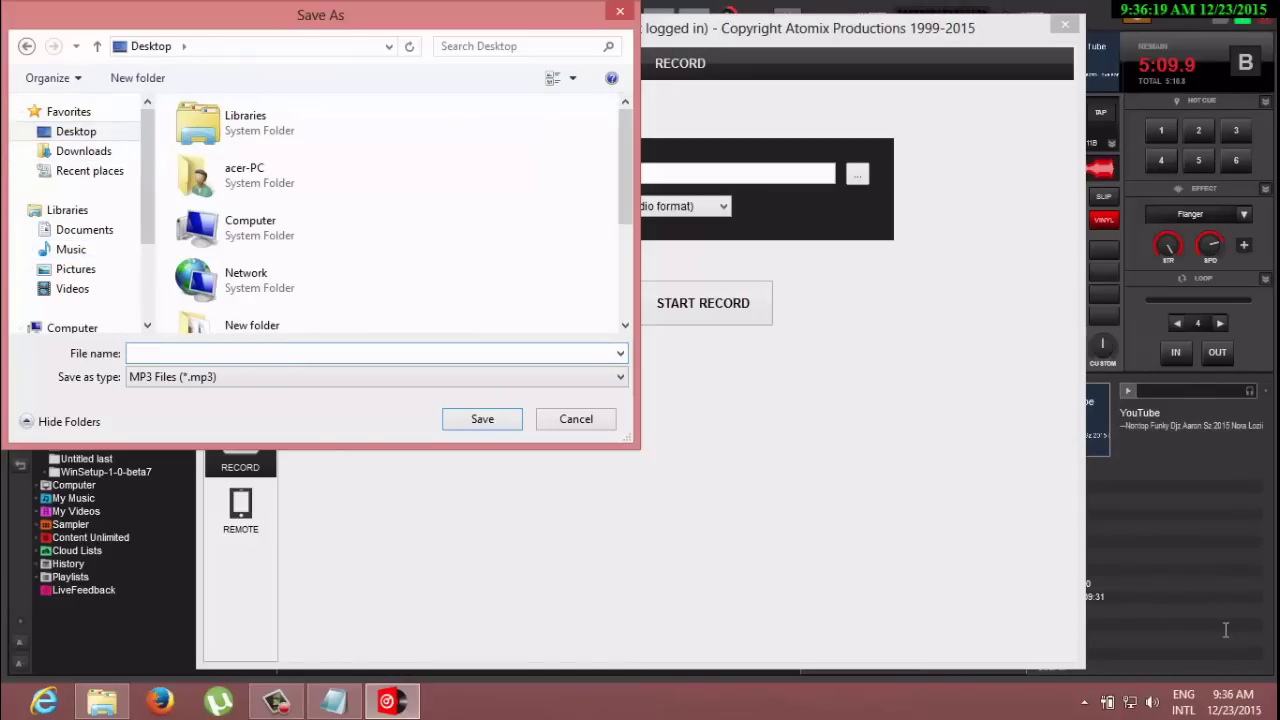
text(1)
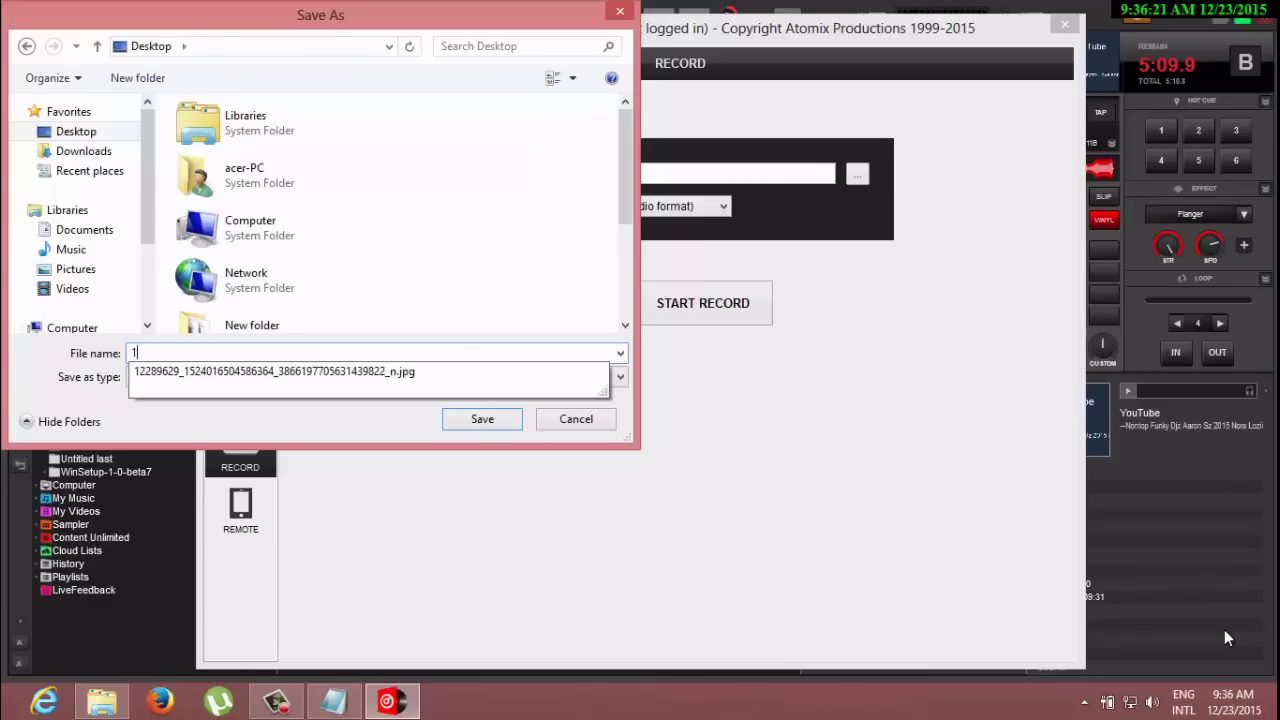
key(Return)
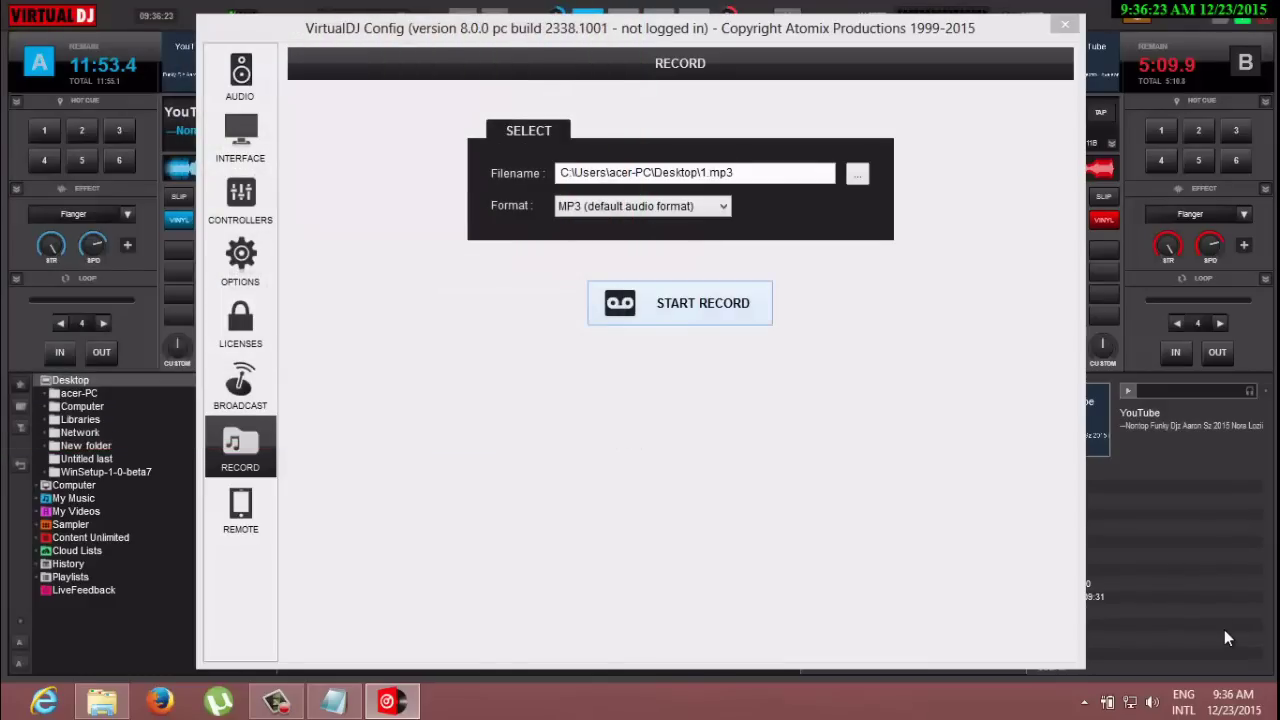
- Move the configuration window clear of deck A, test its playback and record the mix to 1.mp3
drag(640, 28, 901, 82)
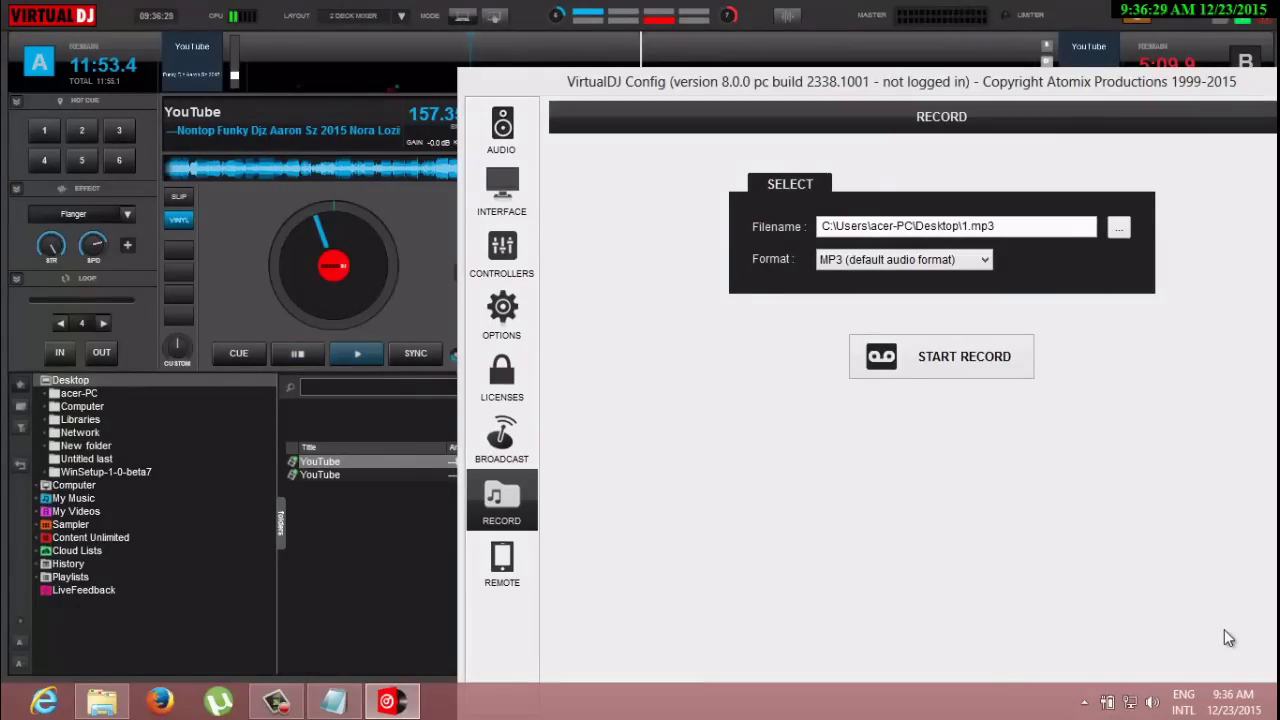
click(357, 353)
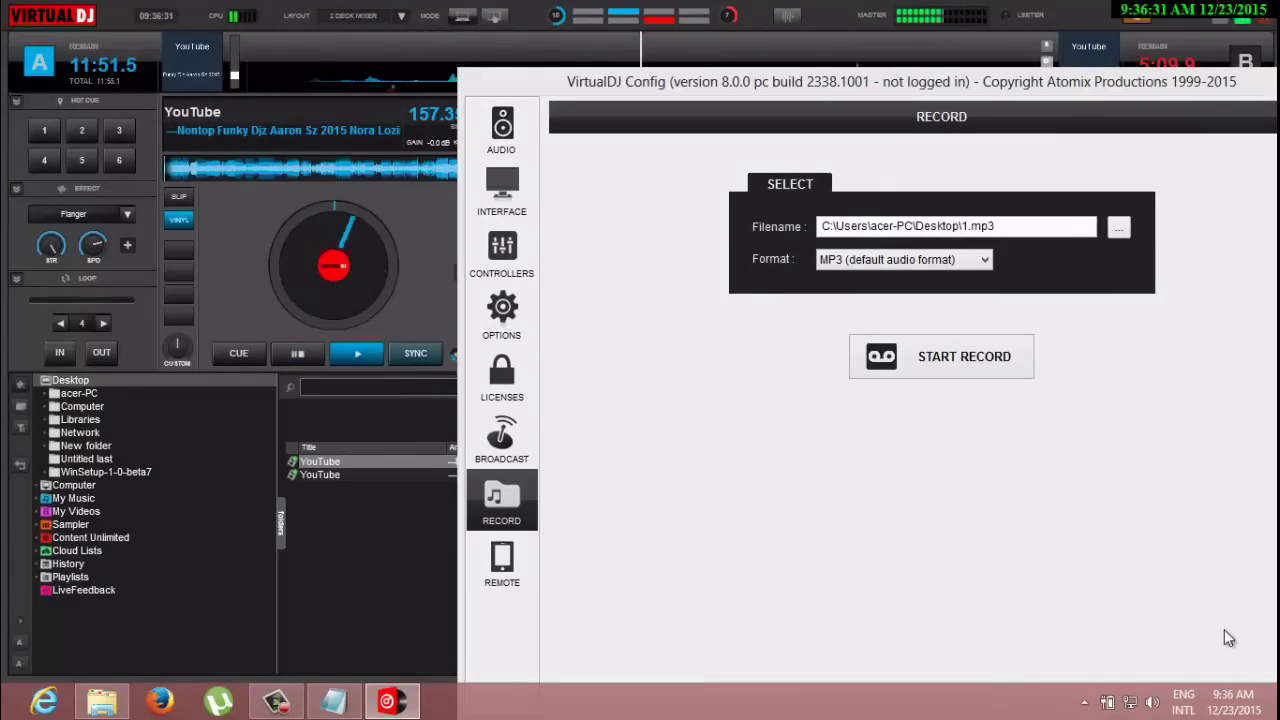
click(297, 353)
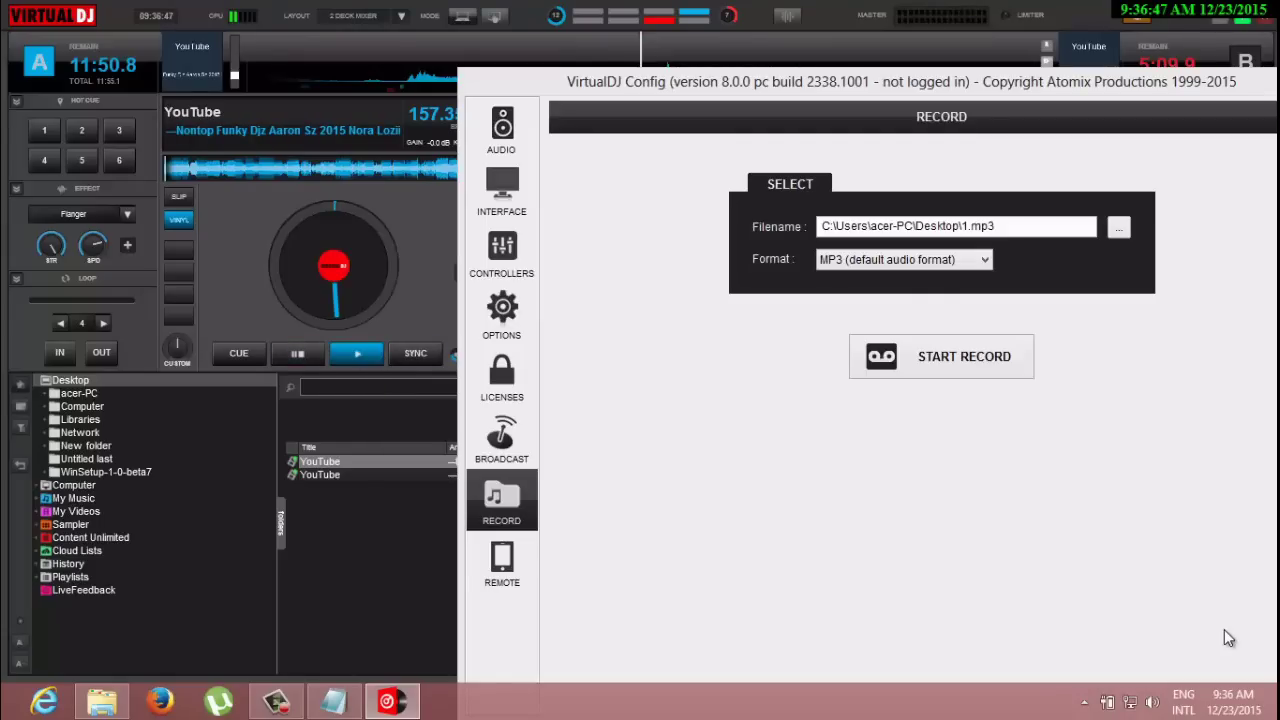
click(941, 357)
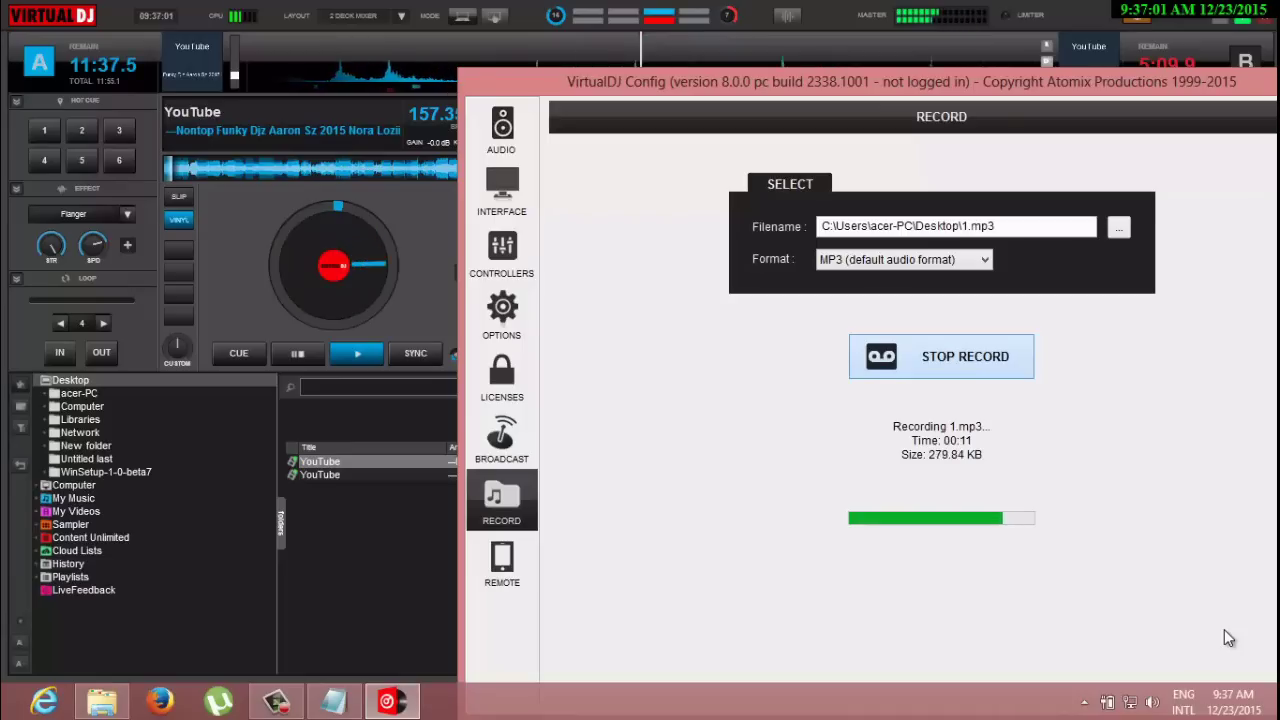
key(space)
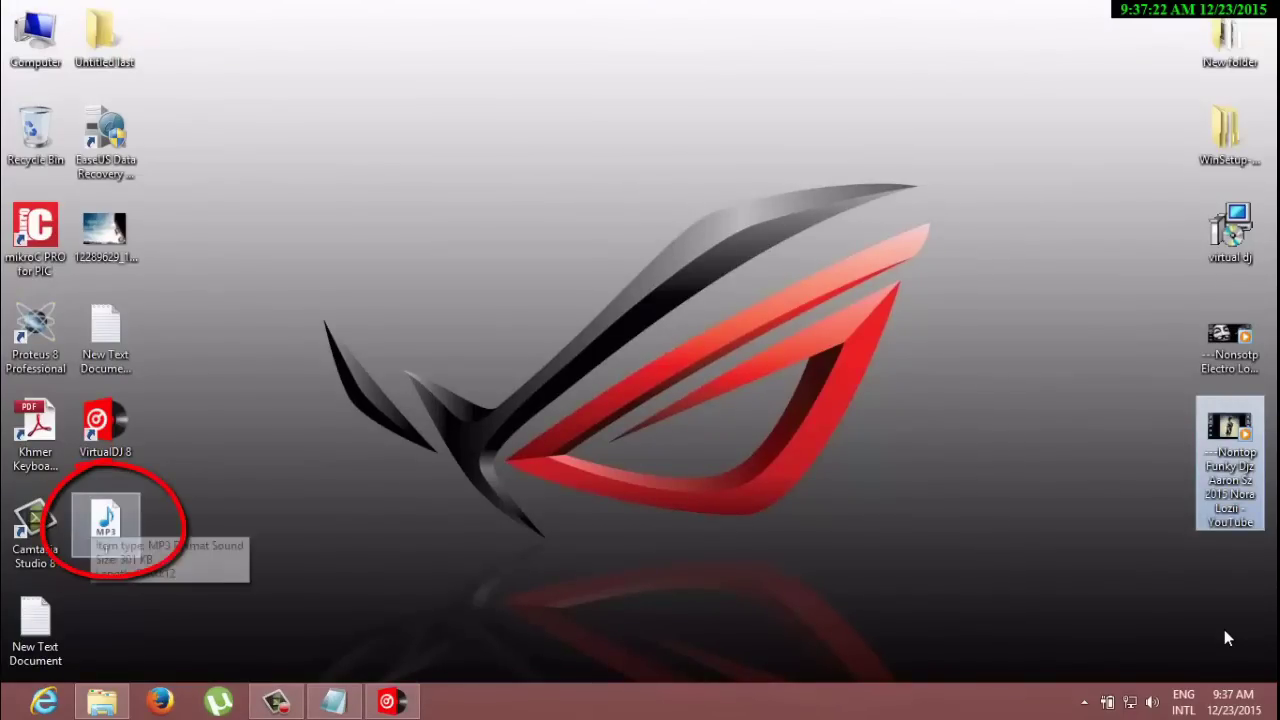
- Open the recorded MP3 file from the desktop to play it
click(100, 522)
double_click(103, 520)
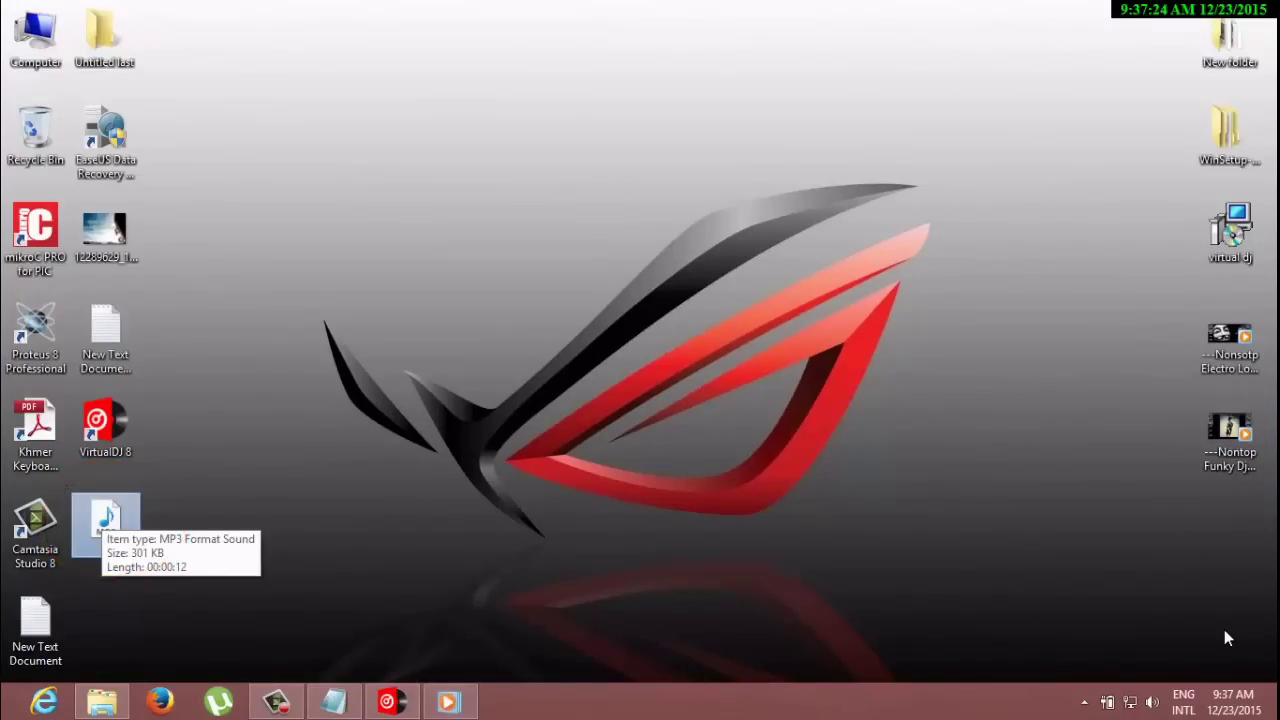